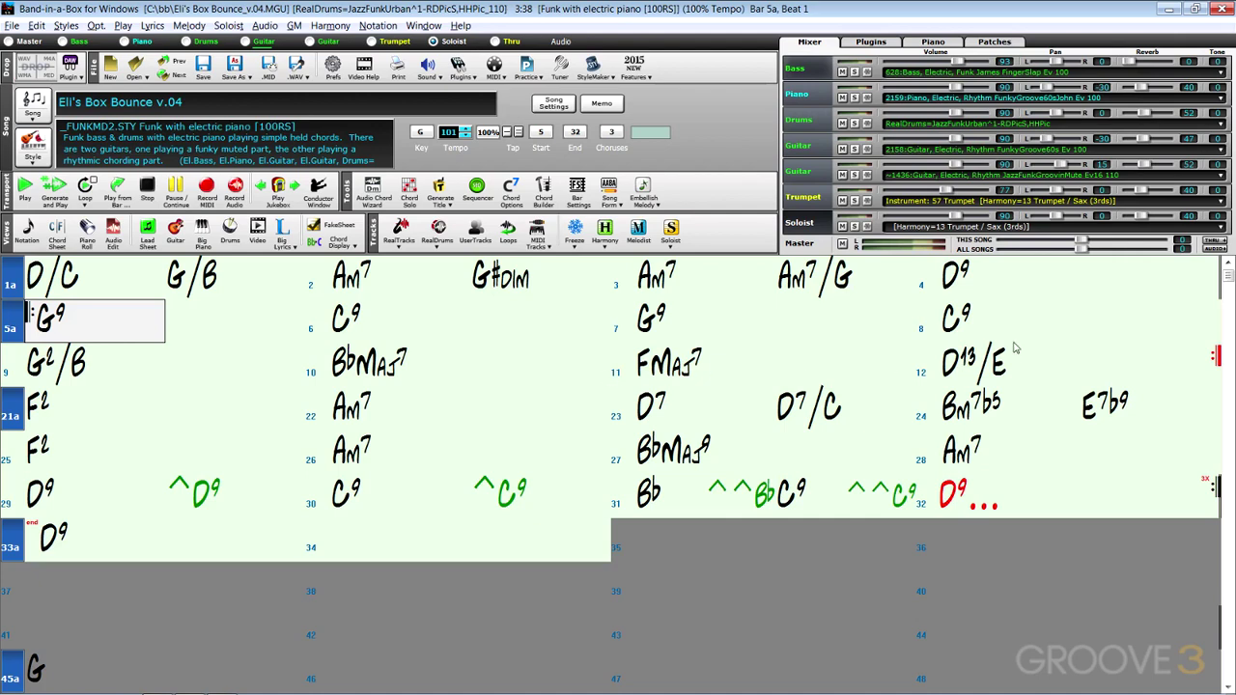
Step: View the best soloist RealTracks for this funk style, then open the song's soloist choices
{"action": "right_click", "coordinate": [931, 228]}
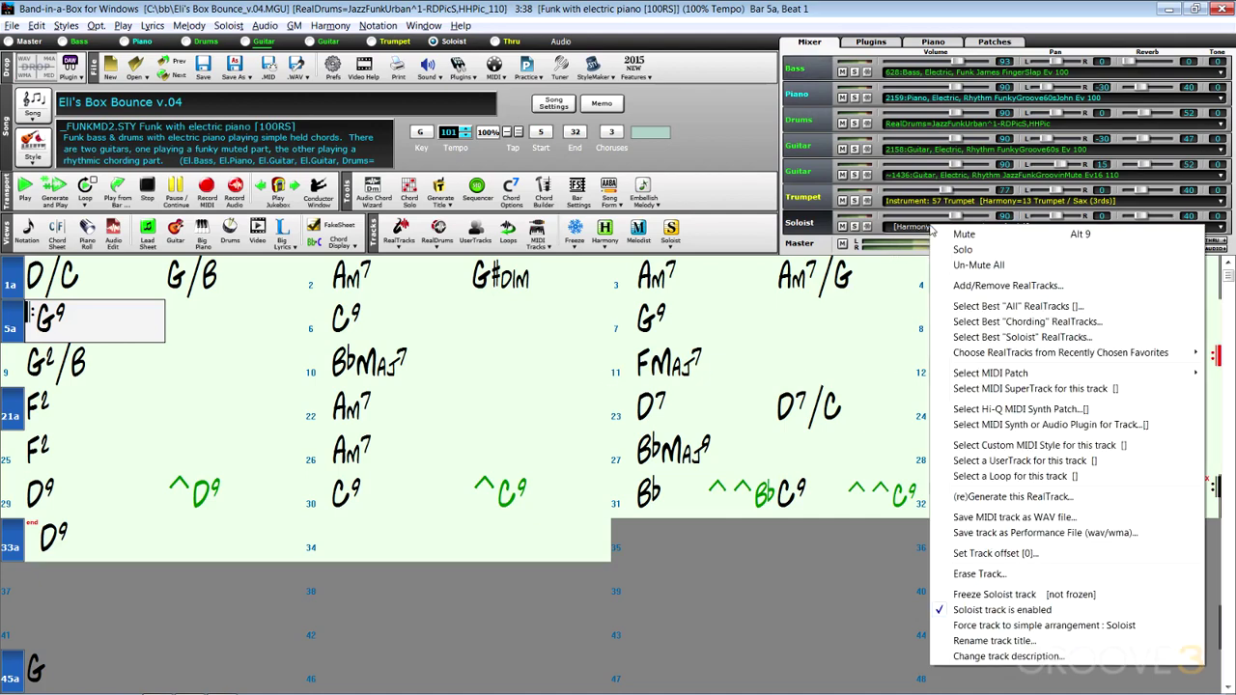
{"action": "left_click", "coordinate": [977, 337]}
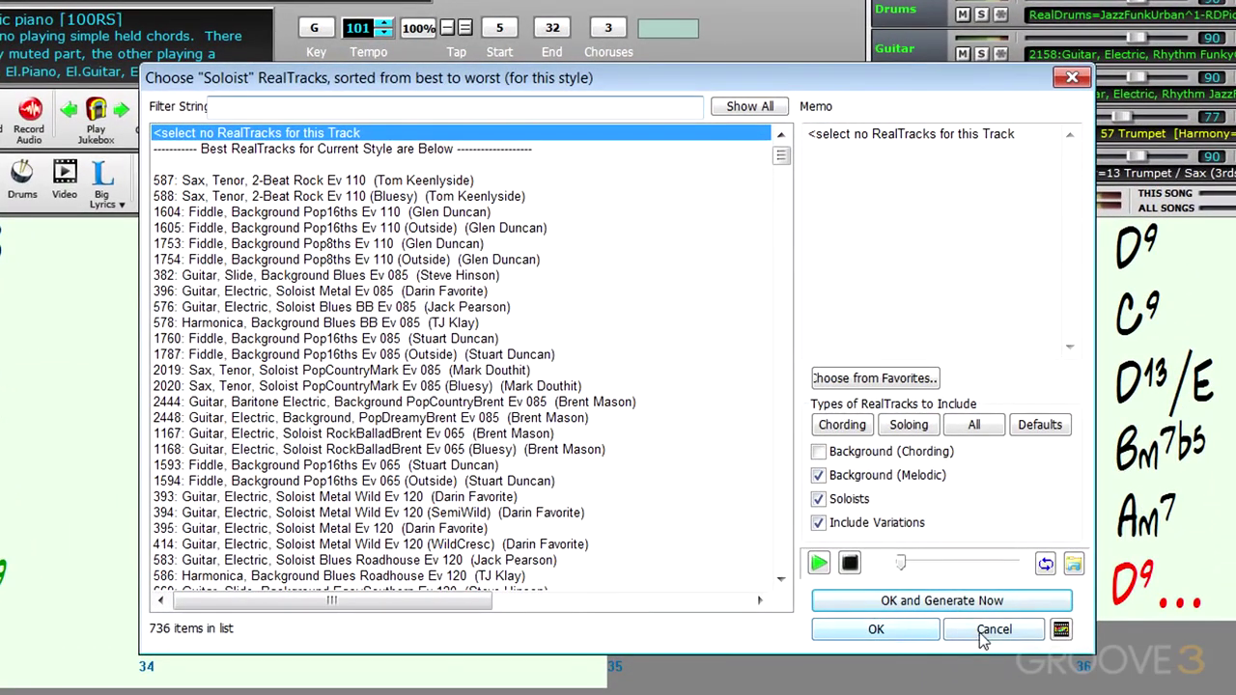
{"action": "left_click", "coordinate": [987, 628]}
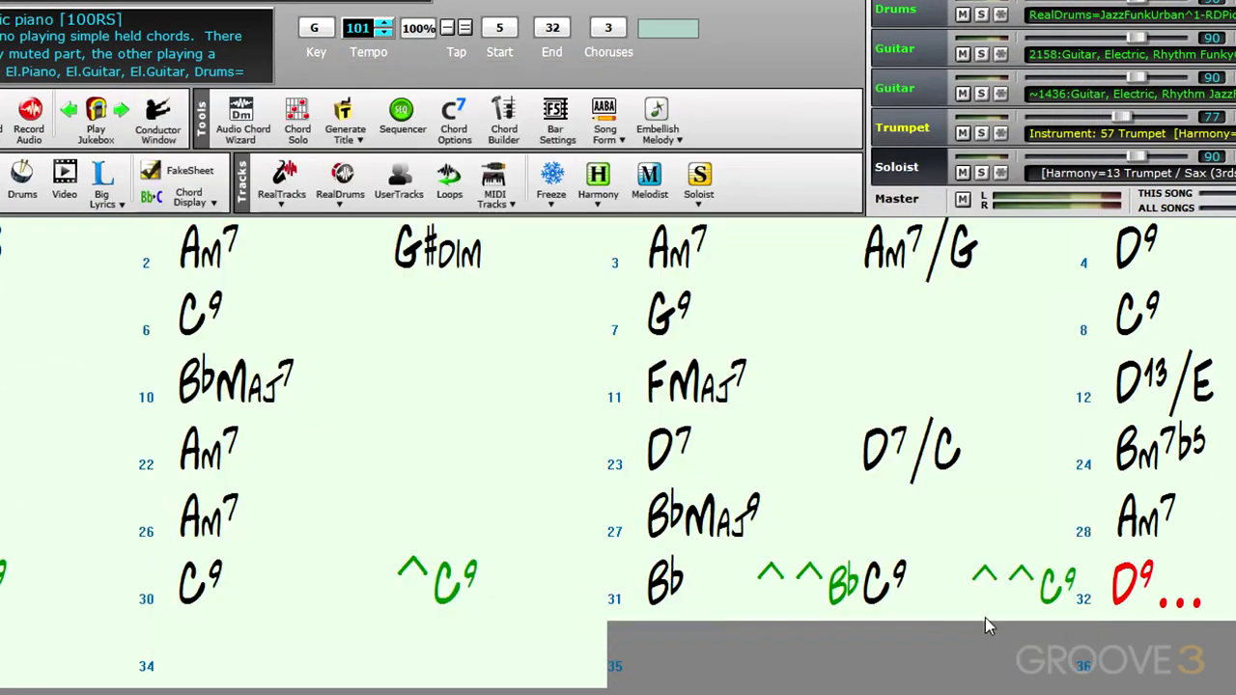
{"action": "left_click", "coordinate": [702, 197]}
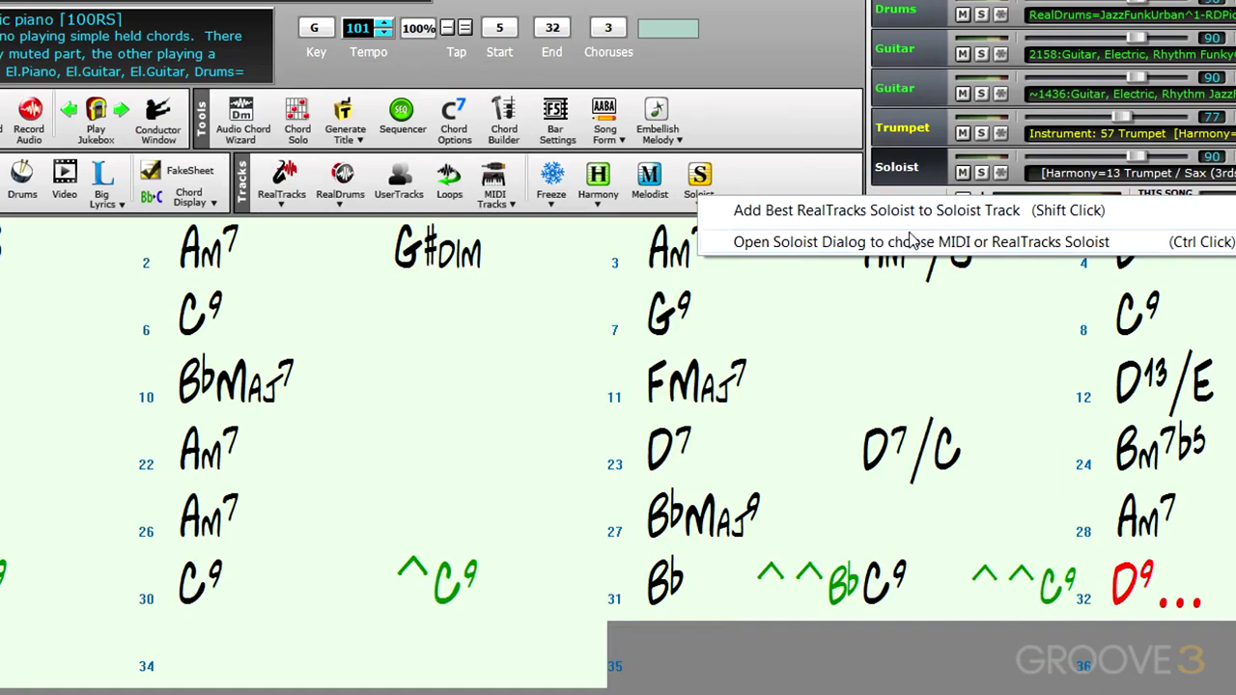
{"action": "left_click", "coordinate": [889, 207]}
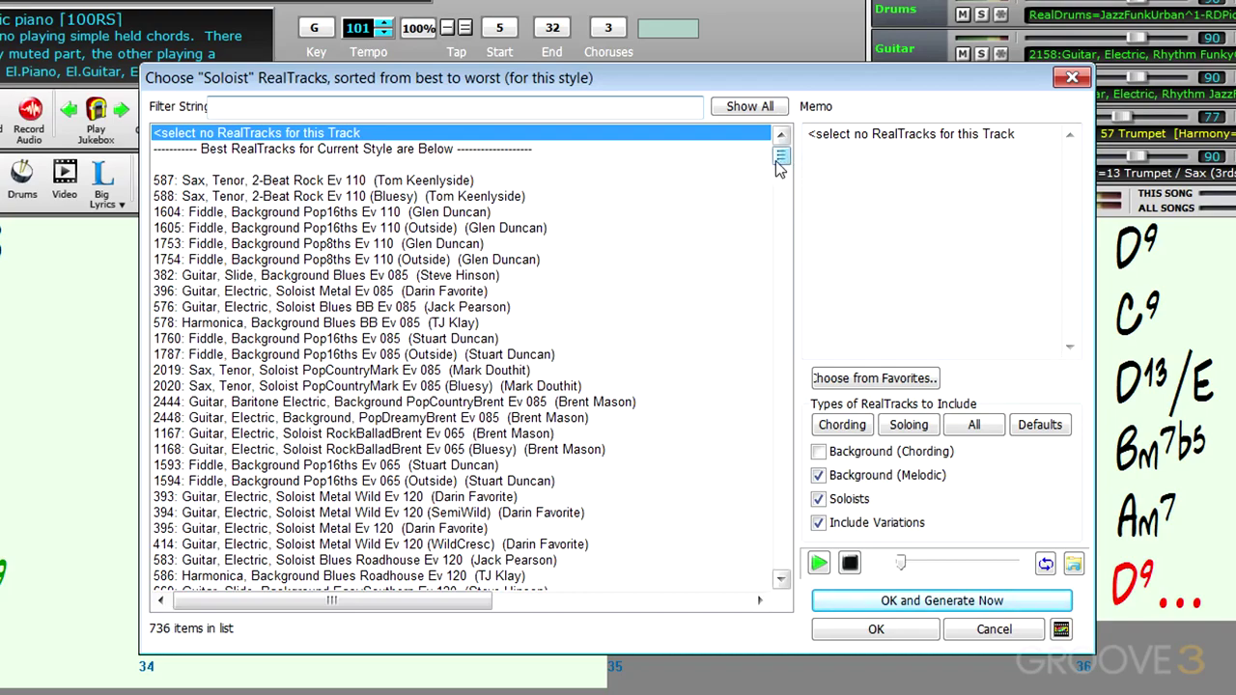
{"action": "mouse_move", "coordinate": [780, 166]}
{"action": "left_mouse_down"}
{"action": "mouse_move", "coordinate": [771, 220]}
{"action": "mouse_move", "coordinate": [777, 153]}
{"action": "left_mouse_up"}
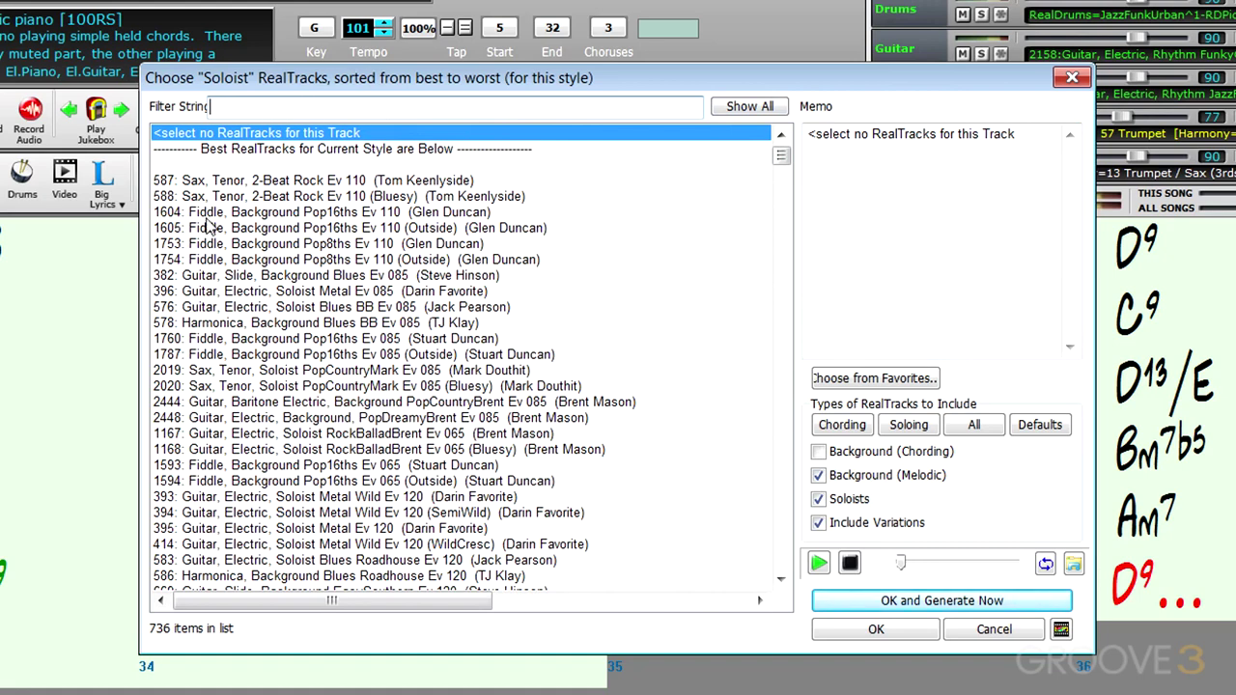
{"action": "left_click", "coordinate": [246, 328]}
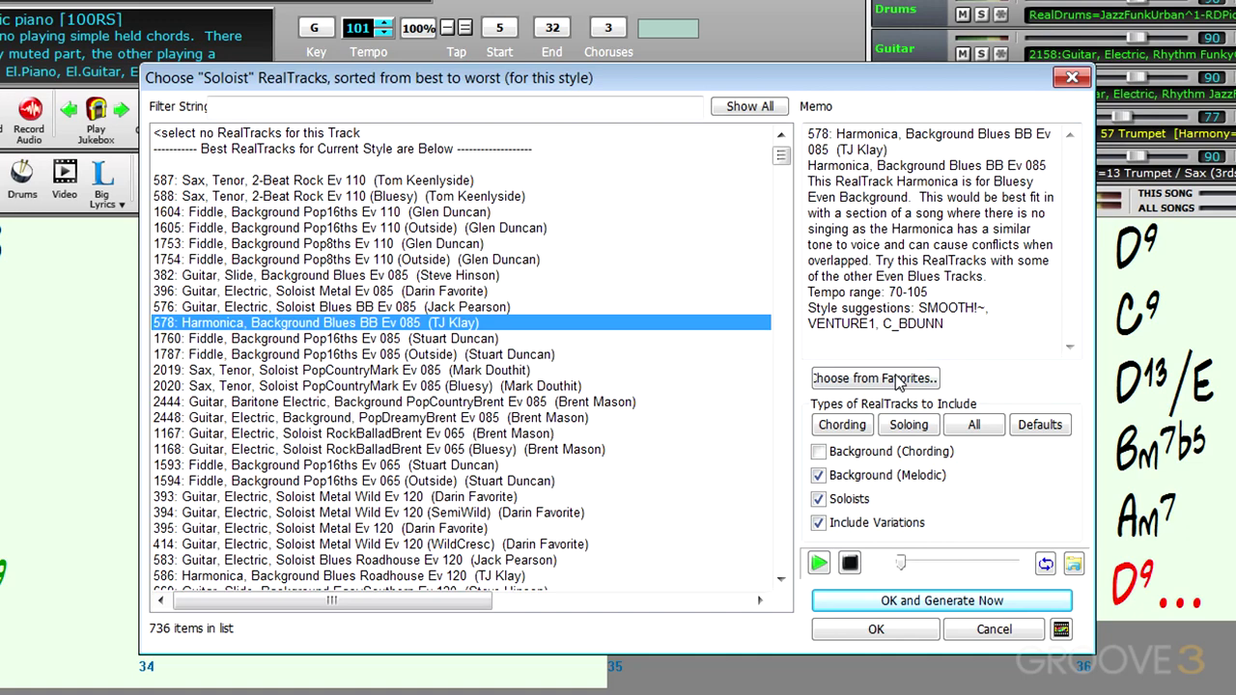
{"action": "left_click", "coordinate": [873, 379]}
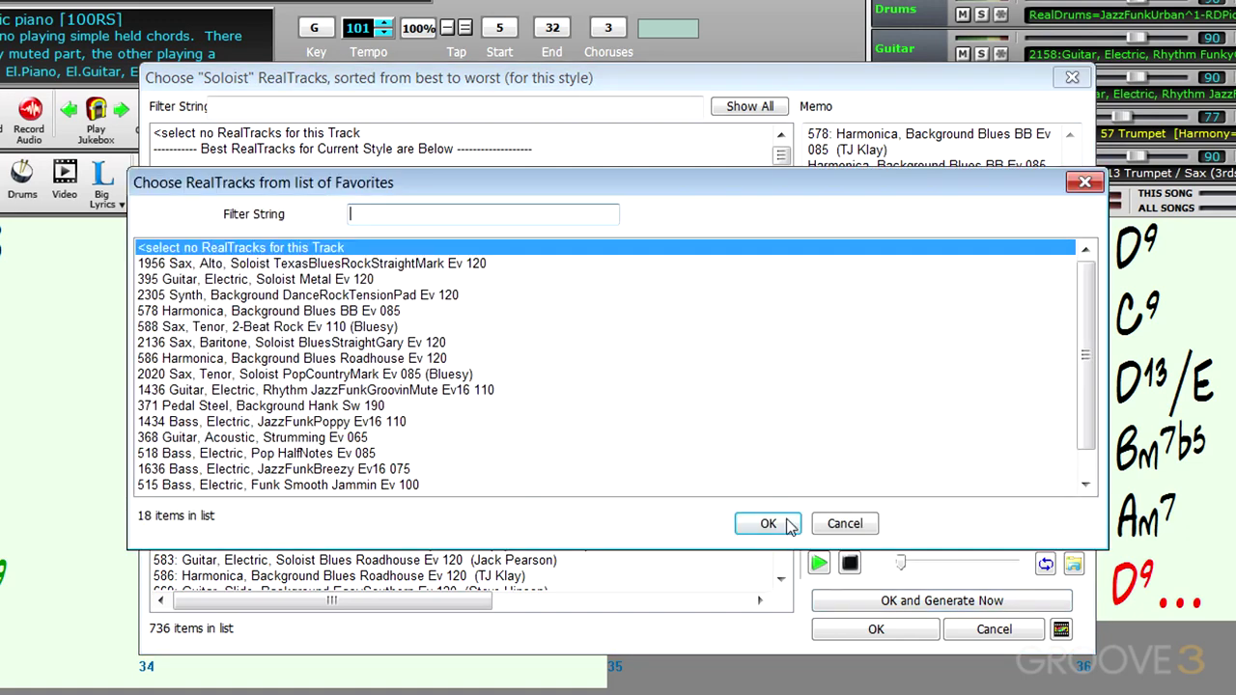
{"action": "left_click", "coordinate": [845, 523]}
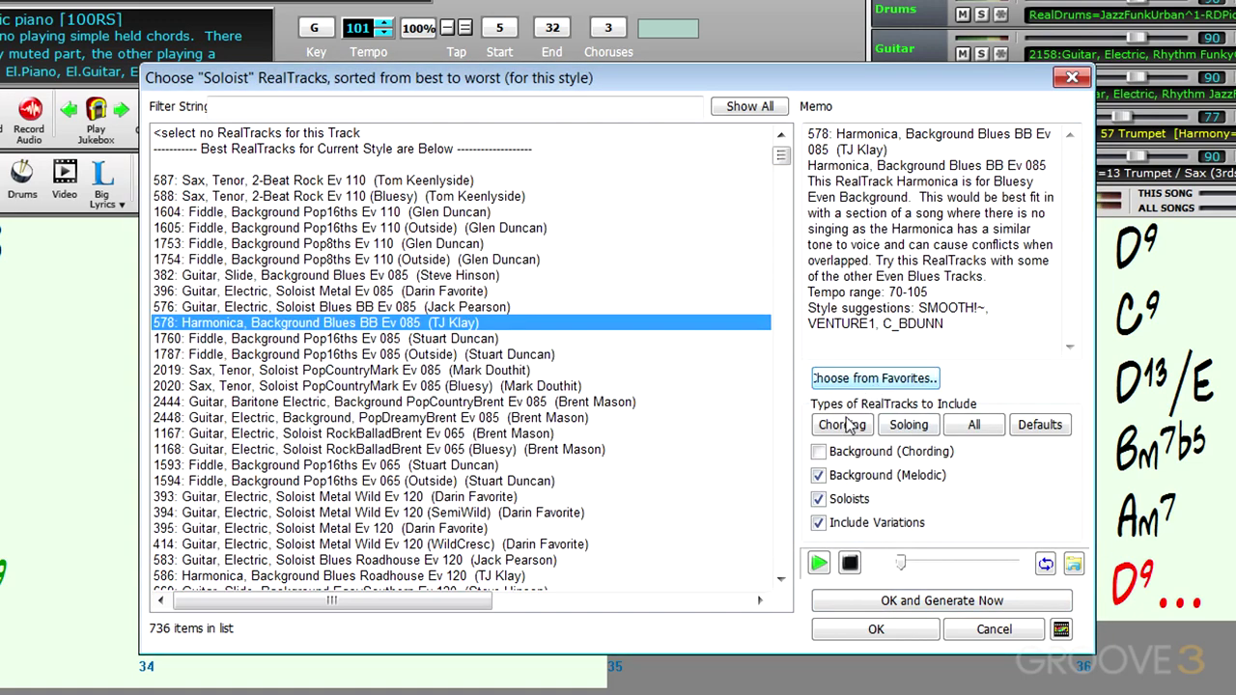
Step: Hide melodic backgrounds, pick the 1956 alto sax TexasBluesRockStraightMark soloist and generate it
{"action": "left_click", "coordinate": [817, 476]}
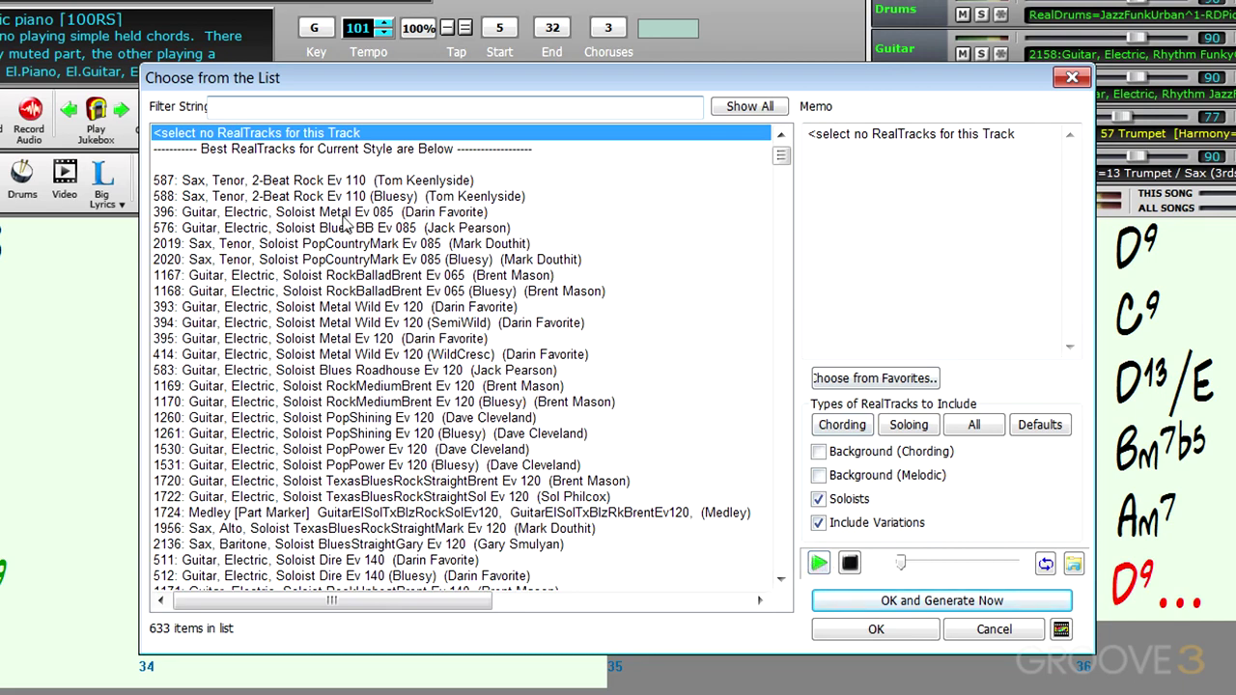
{"action": "left_click", "coordinate": [269, 529]}
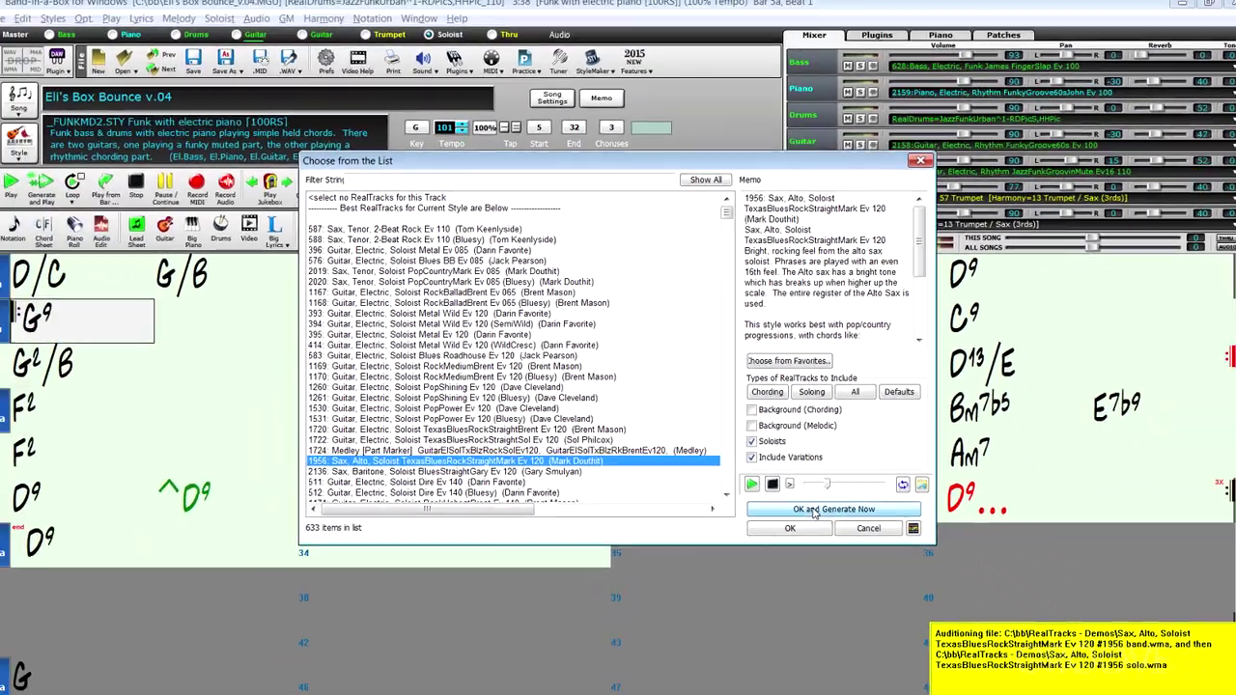
{"action": "left_click", "coordinate": [897, 600]}
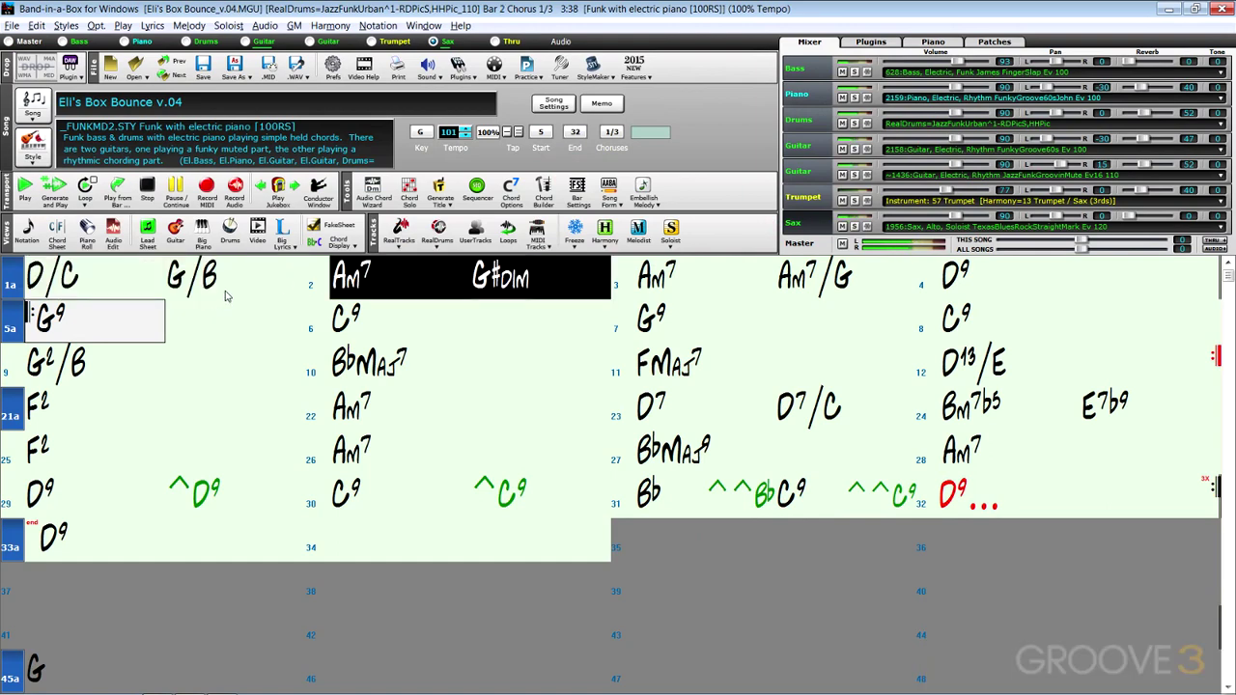
{"action": "left_click", "coordinate": [28, 235]}
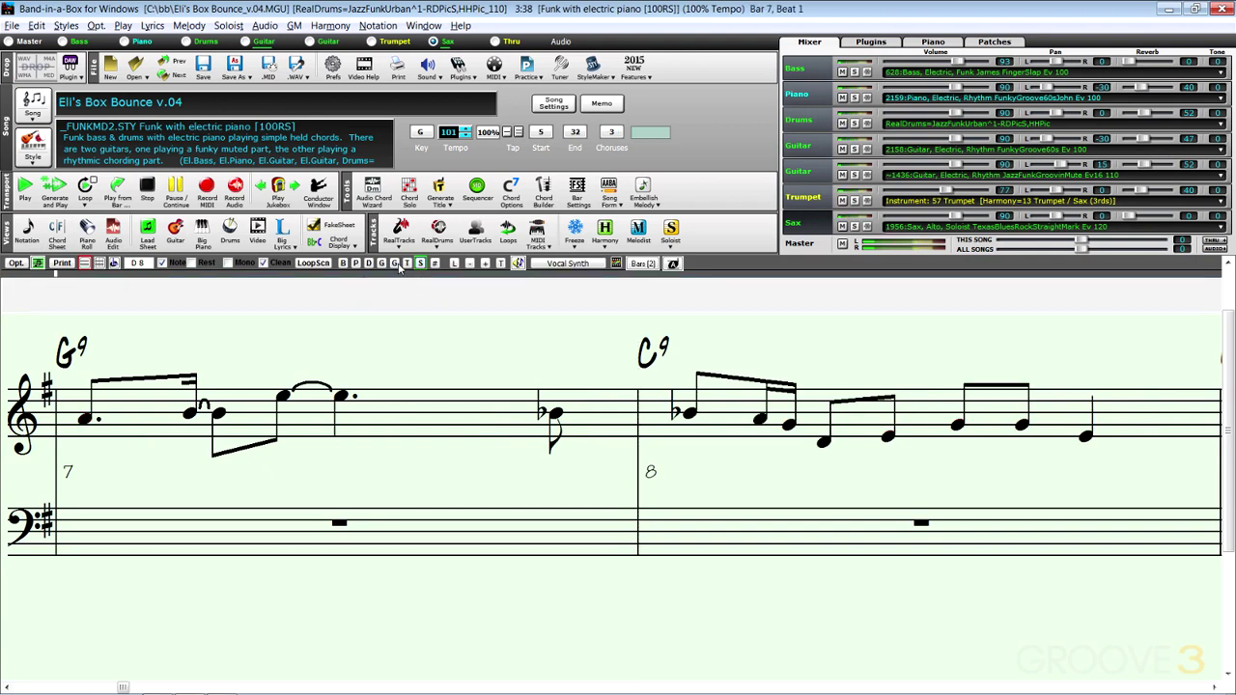
{"action": "left_click", "coordinate": [394, 263]}
{"action": "left_click", "coordinate": [381, 263]}
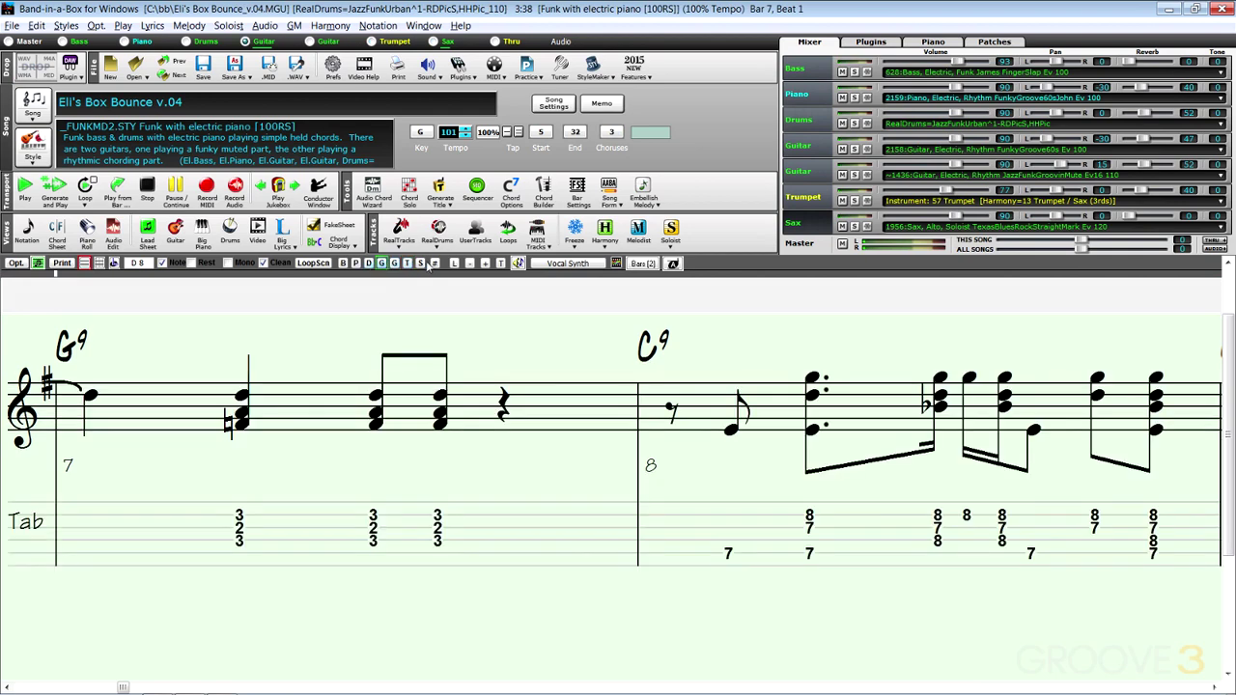
{"action": "left_click", "coordinate": [419, 263]}
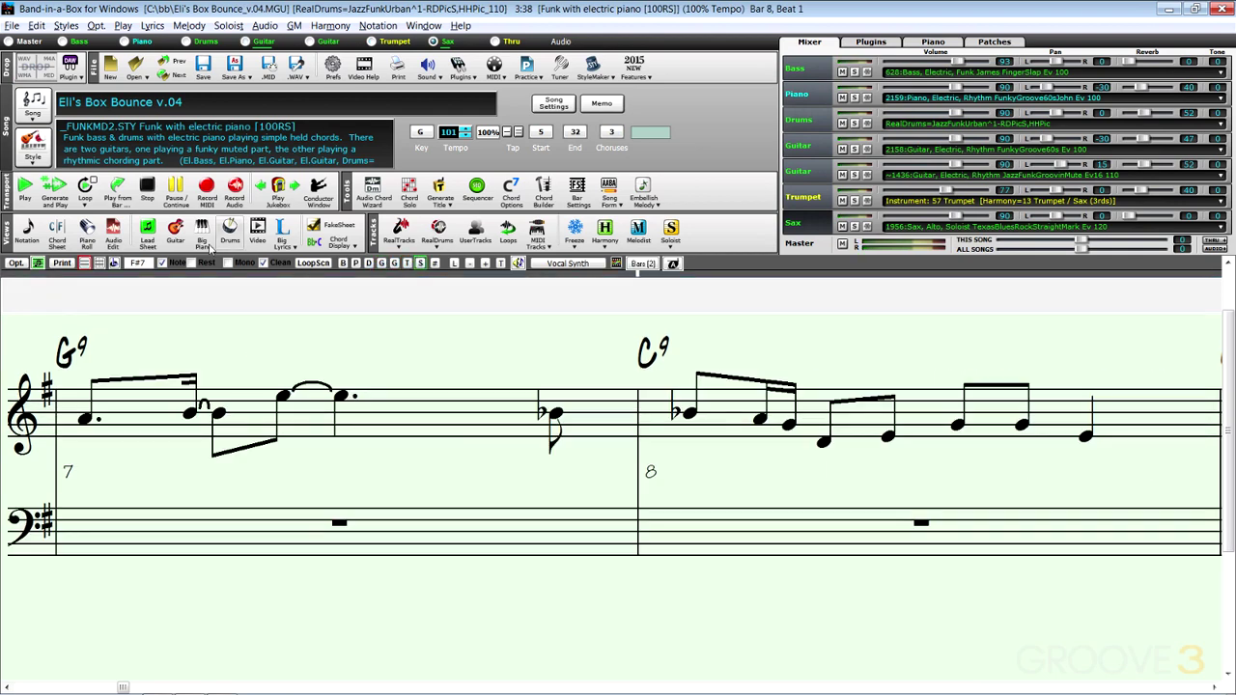
{"action": "left_click", "coordinate": [57, 235]}
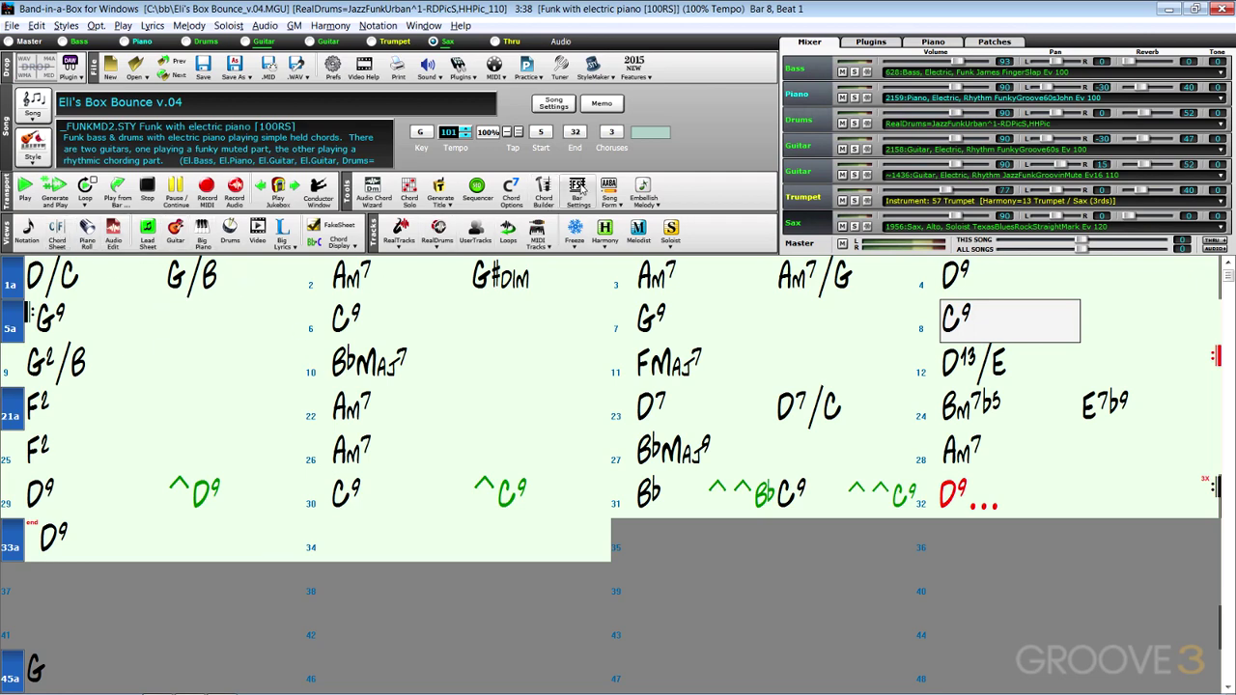
{"action": "left_click", "coordinate": [121, 276]}
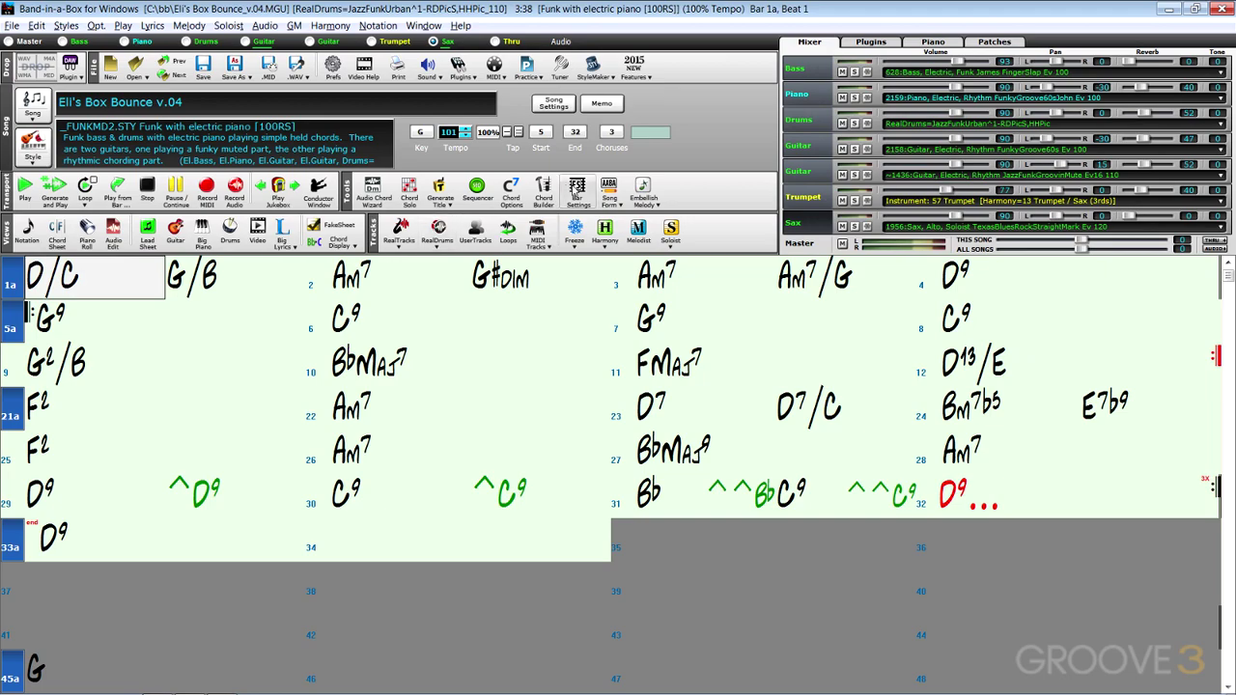
Step: In bar 1's settings, try muting the sax for chorus 1, then clear that change
{"action": "left_click", "coordinate": [576, 191]}
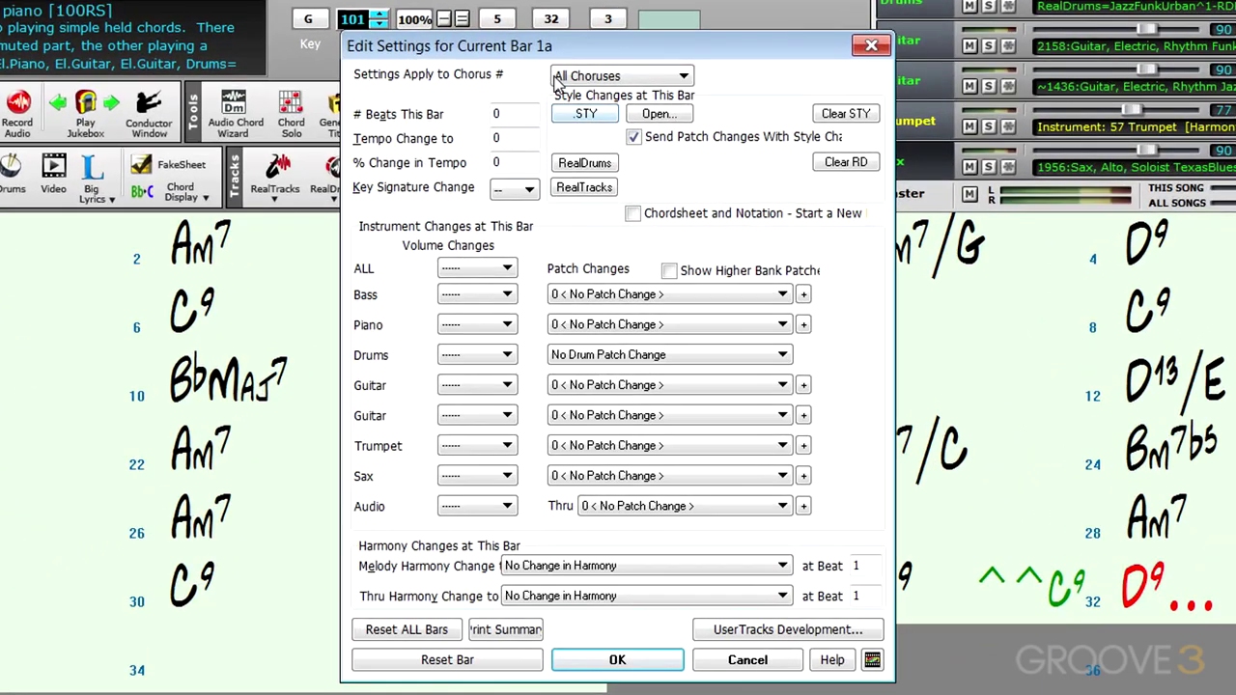
{"action": "left_click", "coordinate": [503, 475]}
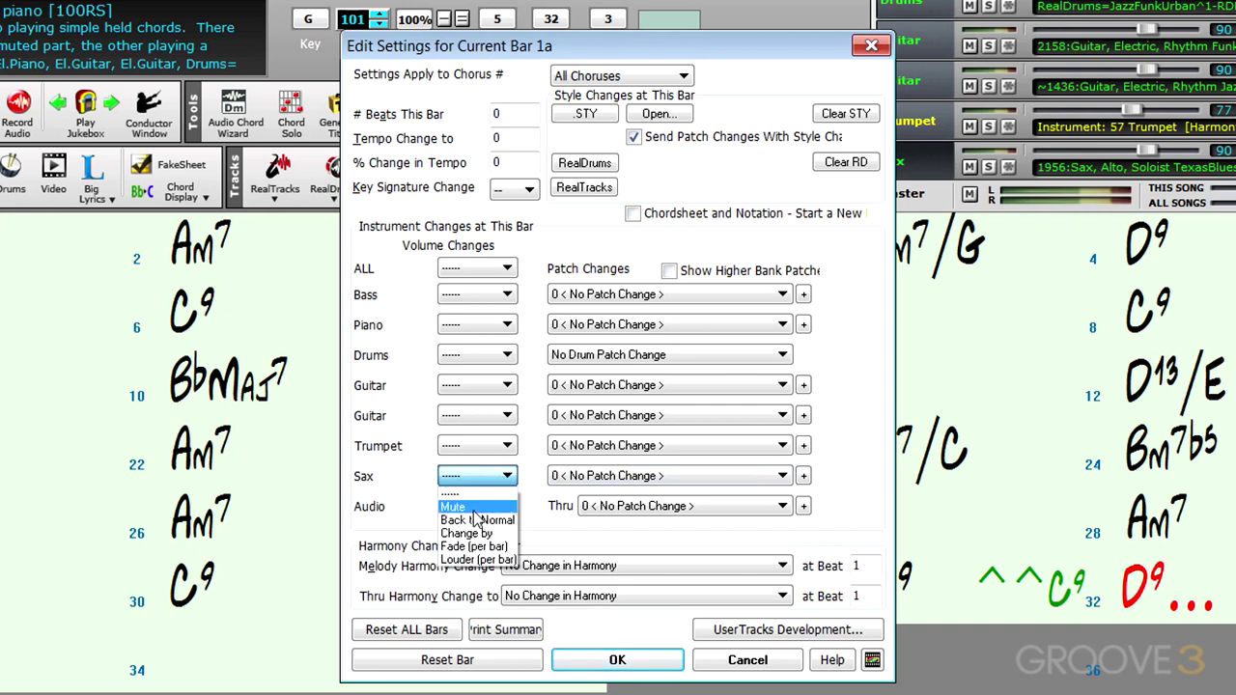
{"action": "left_click", "coordinate": [473, 512]}
{"action": "left_click", "coordinate": [682, 75]}
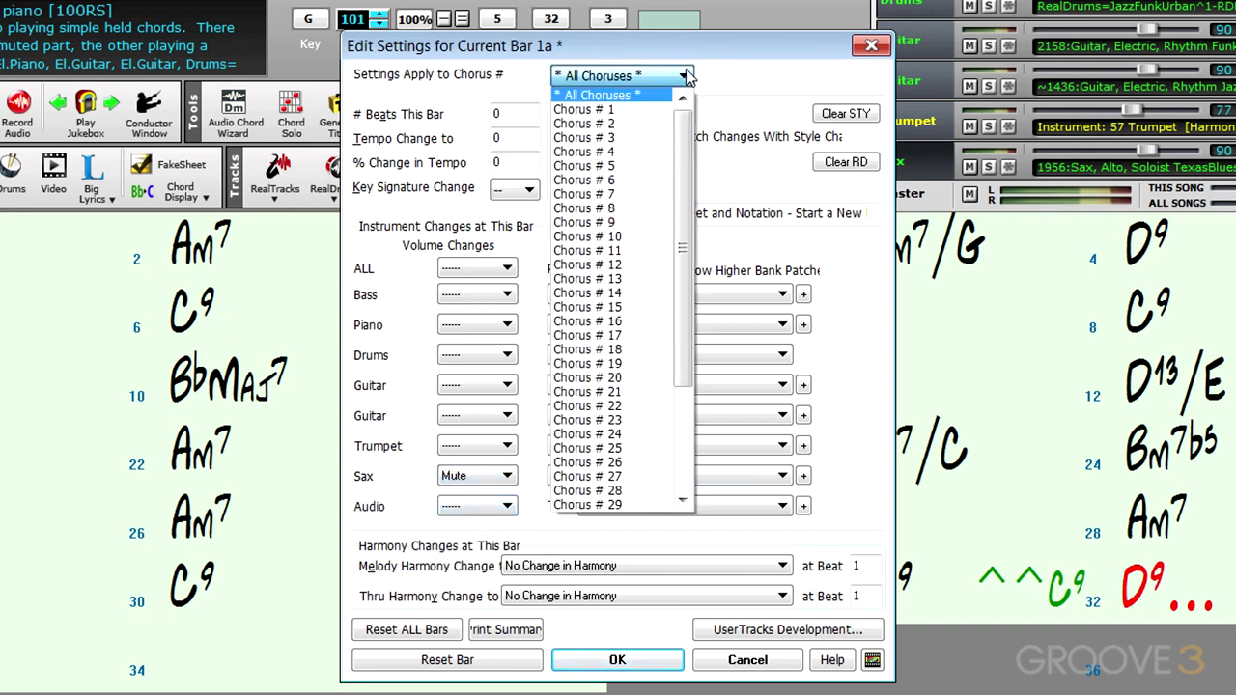
{"action": "left_click", "coordinate": [617, 109]}
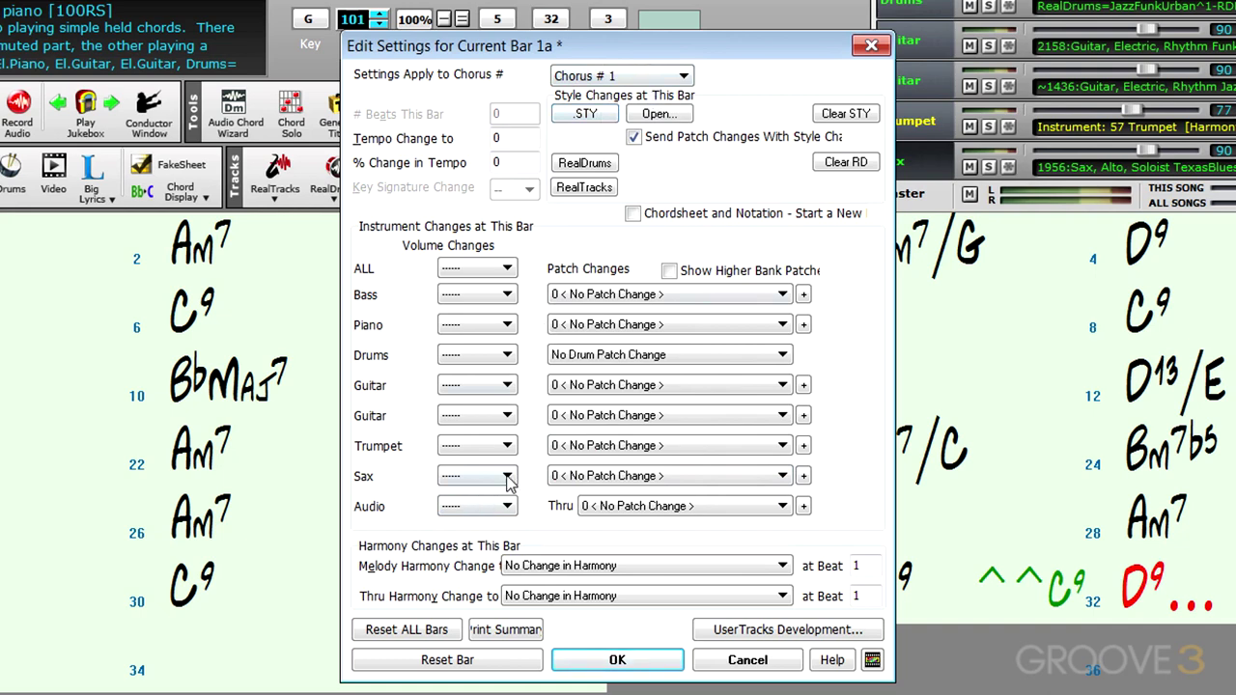
{"action": "left_click", "coordinate": [668, 77]}
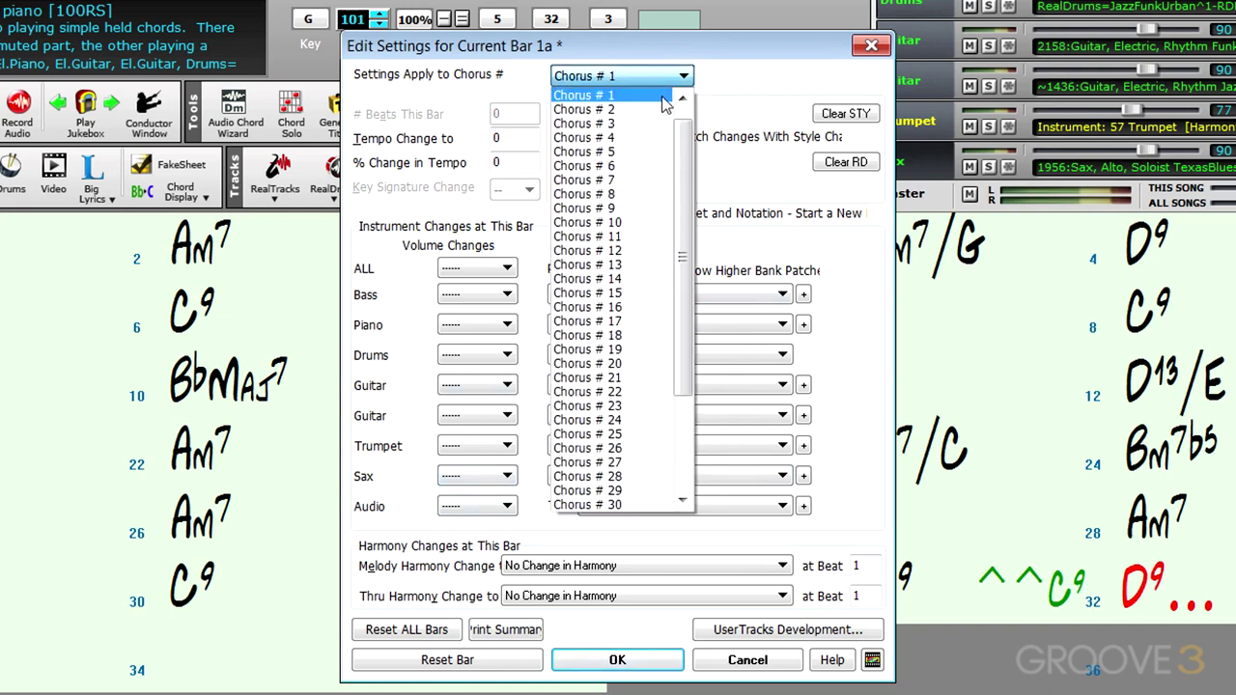
{"action": "scroll", "coordinate": [666, 104], "scroll_direction": "up", "scroll_amount": 1}
{"action": "left_click", "coordinate": [632, 94]}
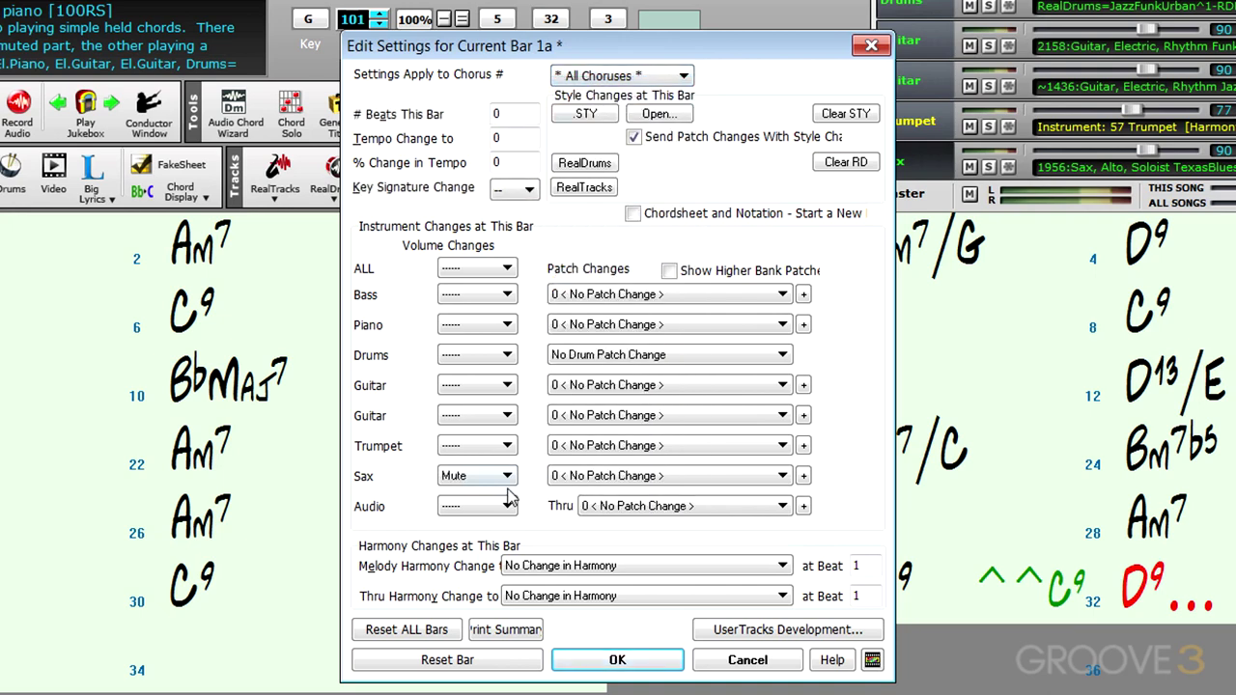
{"action": "left_click", "coordinate": [508, 479]}
{"action": "left_click", "coordinate": [477, 494]}
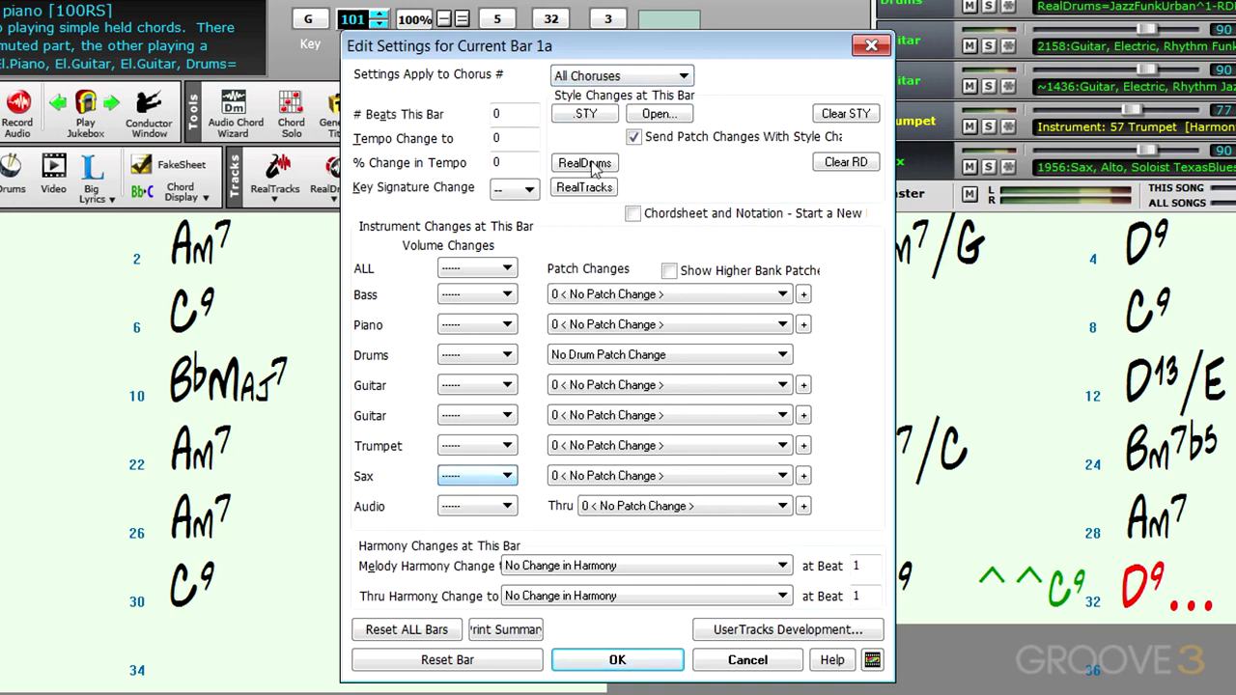
Step: Mute the sax at bar 1 in chorus 1 and return it to normal volume in chorus 2
{"action": "left_click", "coordinate": [676, 77]}
{"action": "left_click", "coordinate": [636, 113]}
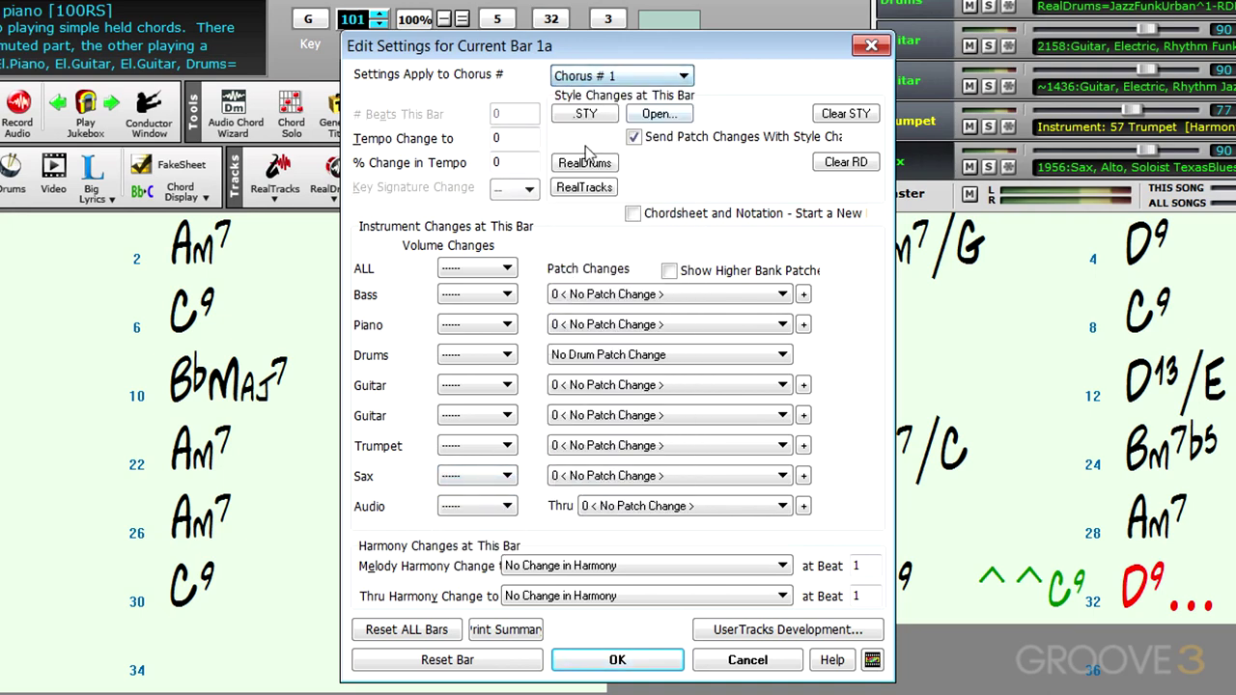
{"action": "left_click", "coordinate": [508, 475]}
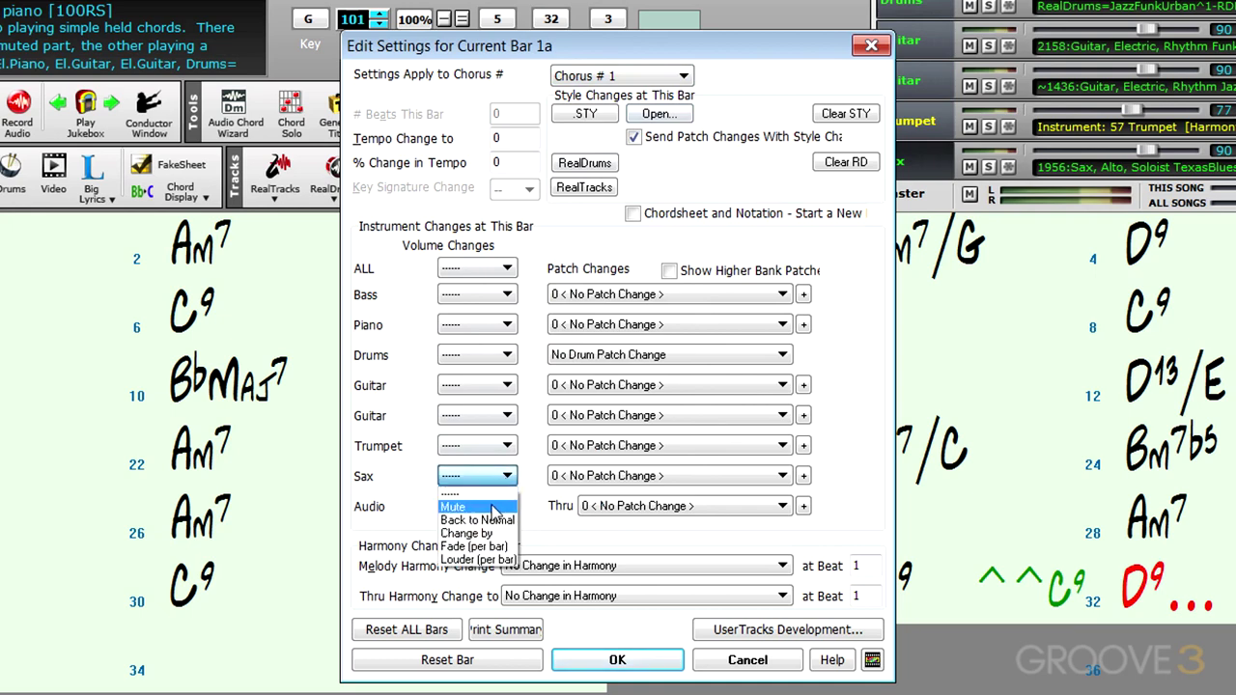
{"action": "left_click", "coordinate": [471, 505]}
{"action": "left_click", "coordinate": [681, 77]}
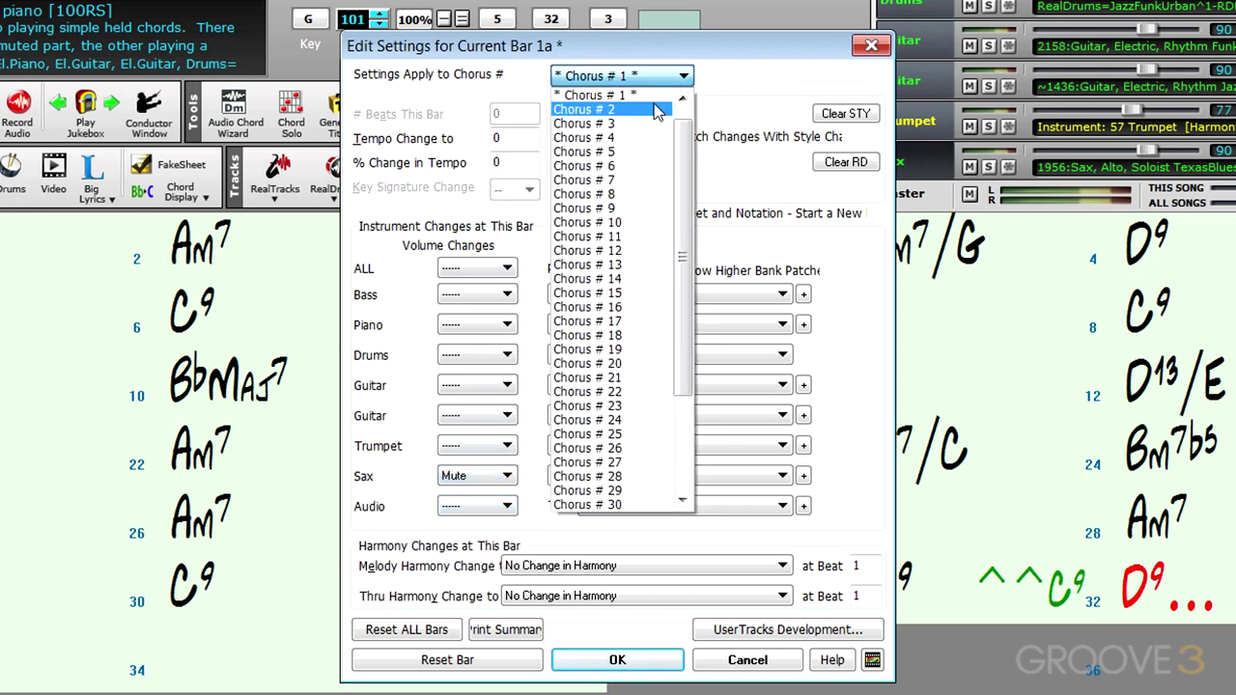
{"action": "left_click", "coordinate": [618, 106]}
{"action": "left_click", "coordinate": [505, 474]}
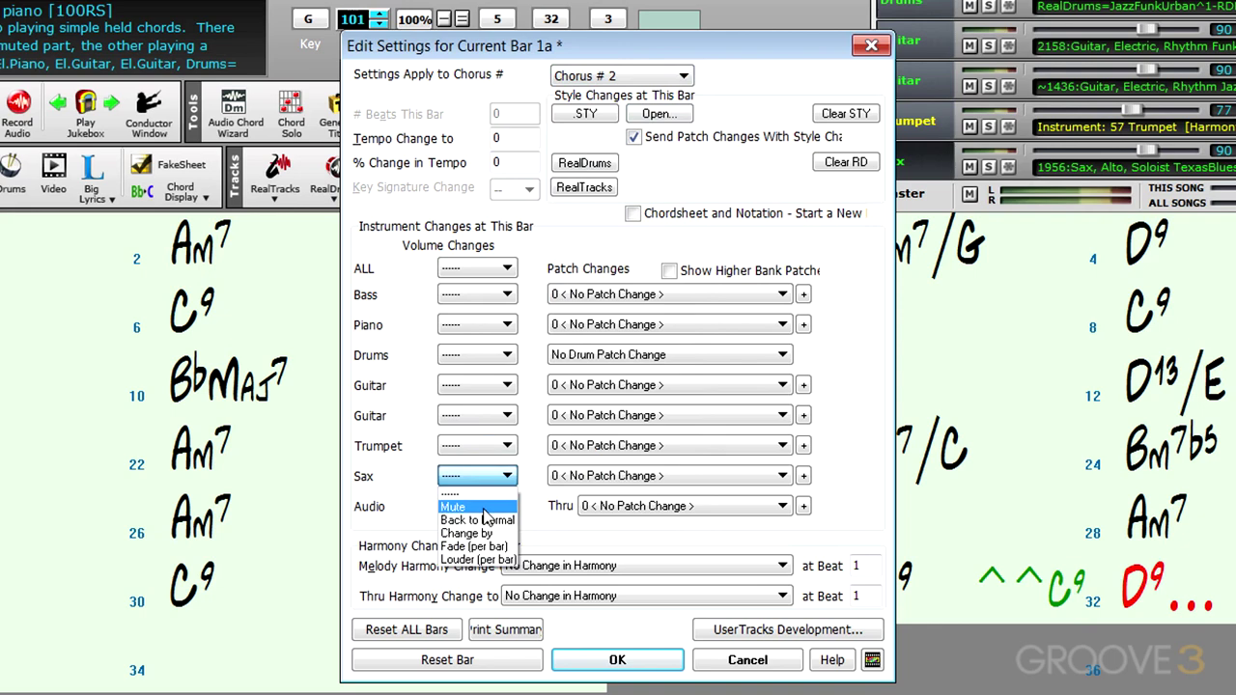
{"action": "left_click", "coordinate": [472, 516]}
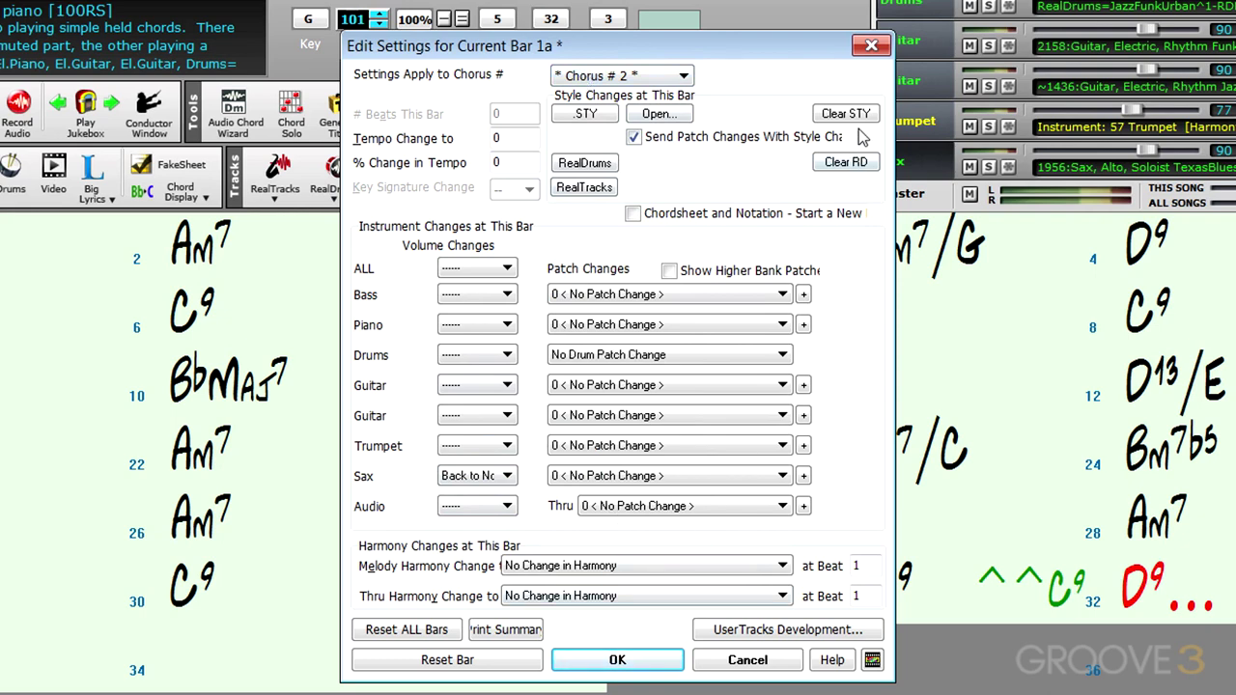
{"action": "left_click", "coordinate": [870, 46]}
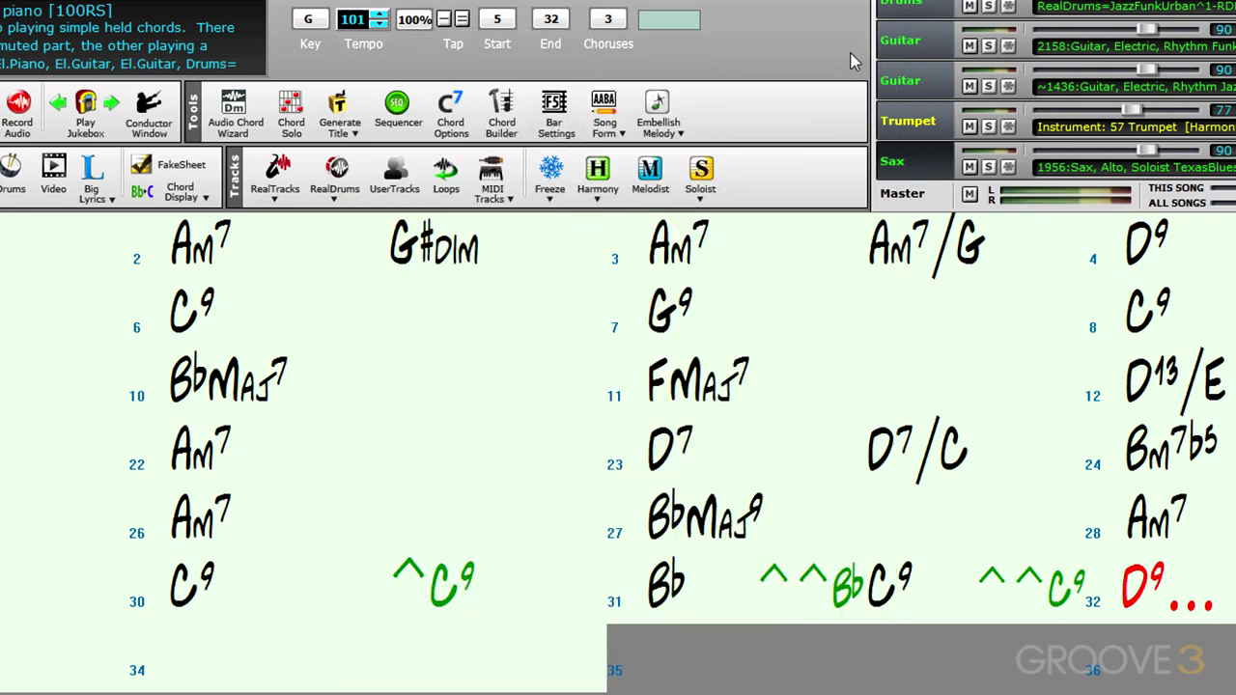
Step: Set the soloist type to swing 16th notes and filter soloists to the Funk 16ths (Pop) genre
{"action": "left_click", "coordinate": [700, 172]}
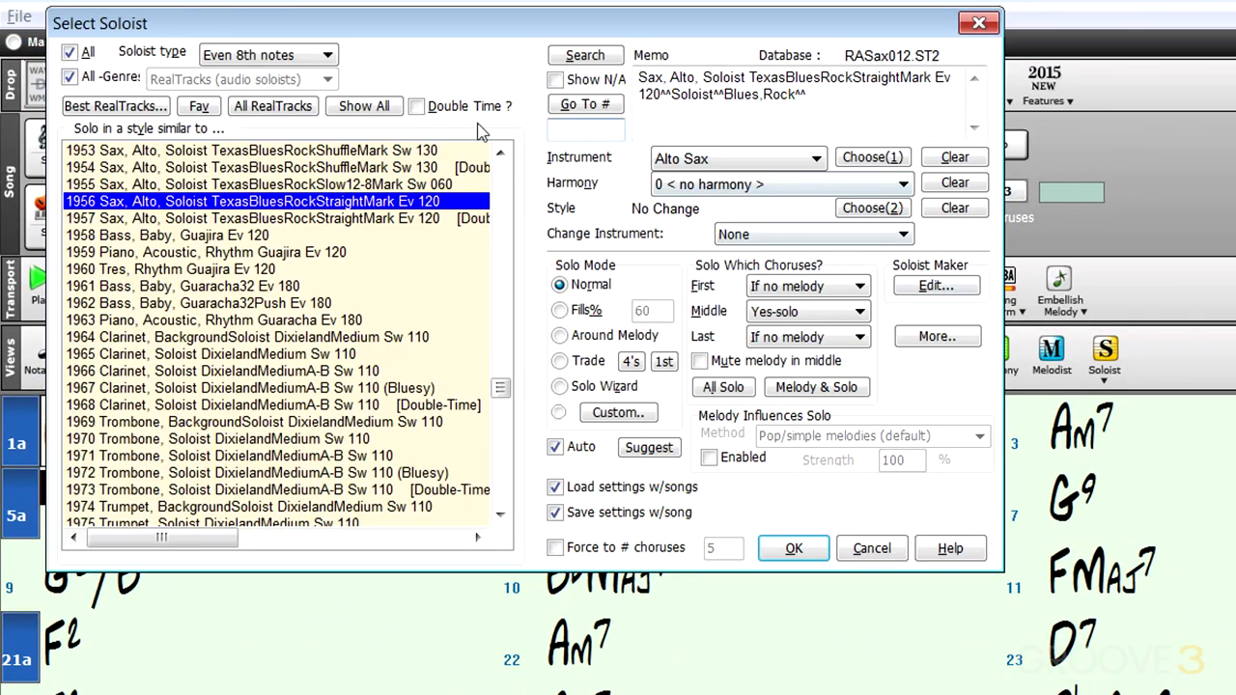
{"action": "left_click", "coordinate": [262, 57]}
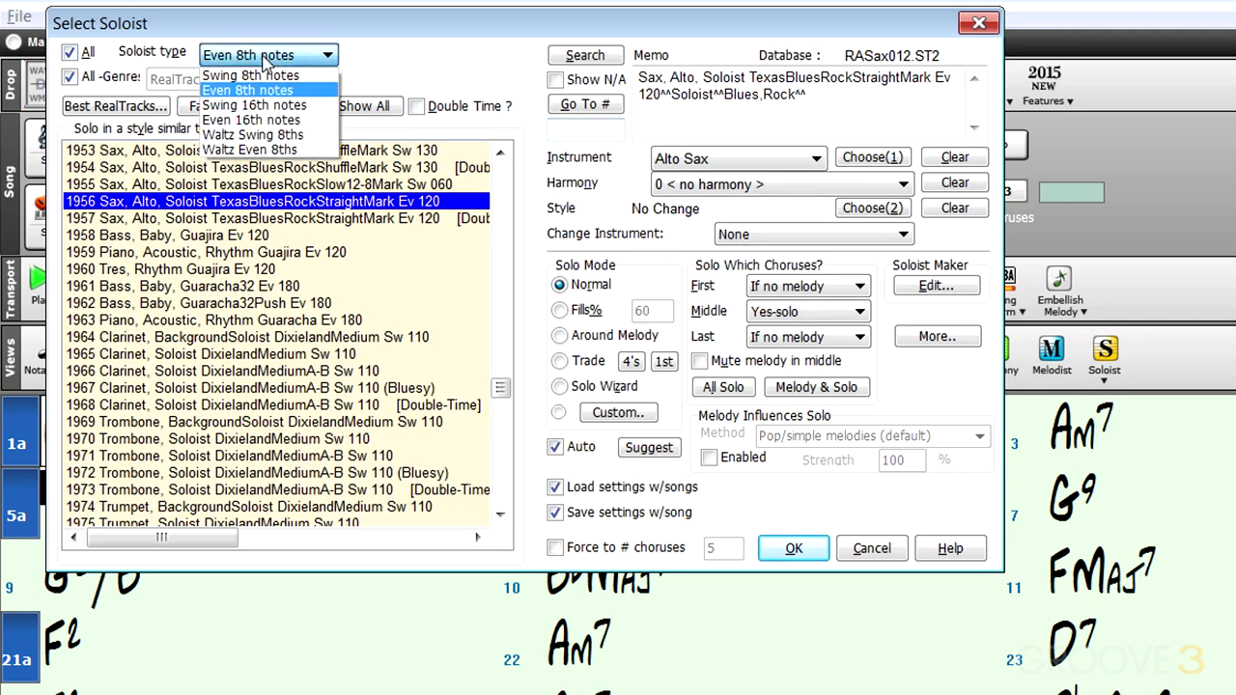
{"action": "left_click", "coordinate": [277, 104]}
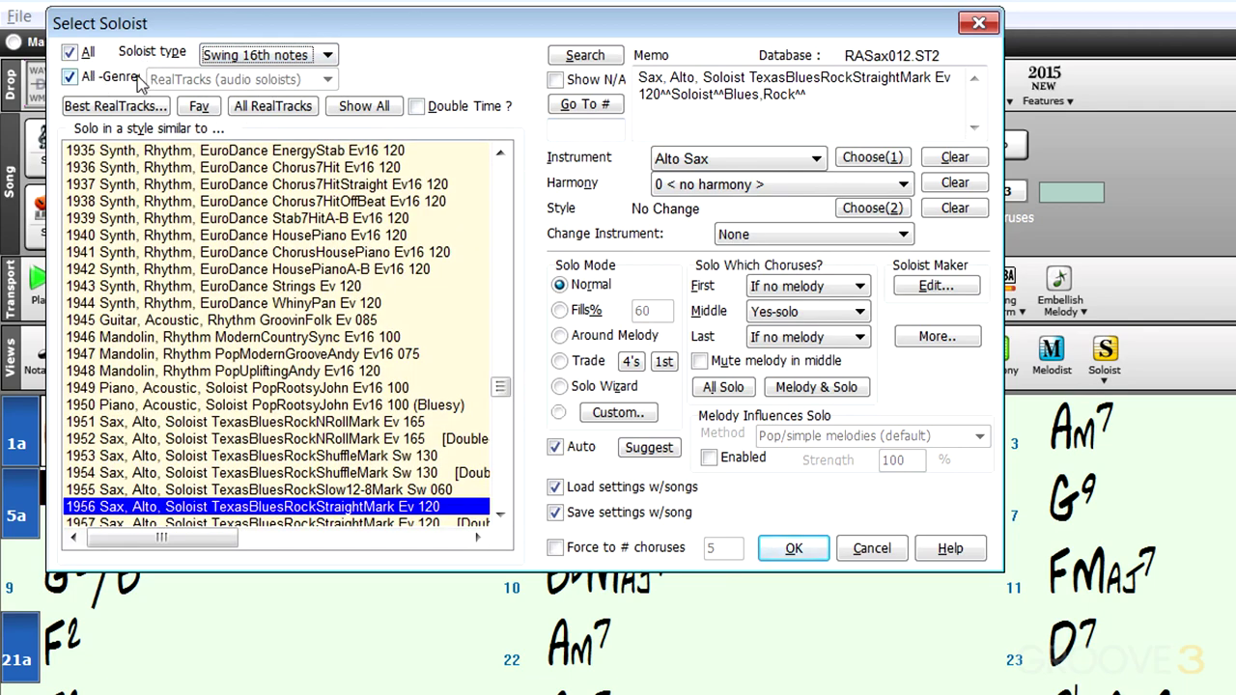
{"action": "left_click", "coordinate": [70, 79]}
{"action": "left_click", "coordinate": [69, 79]}
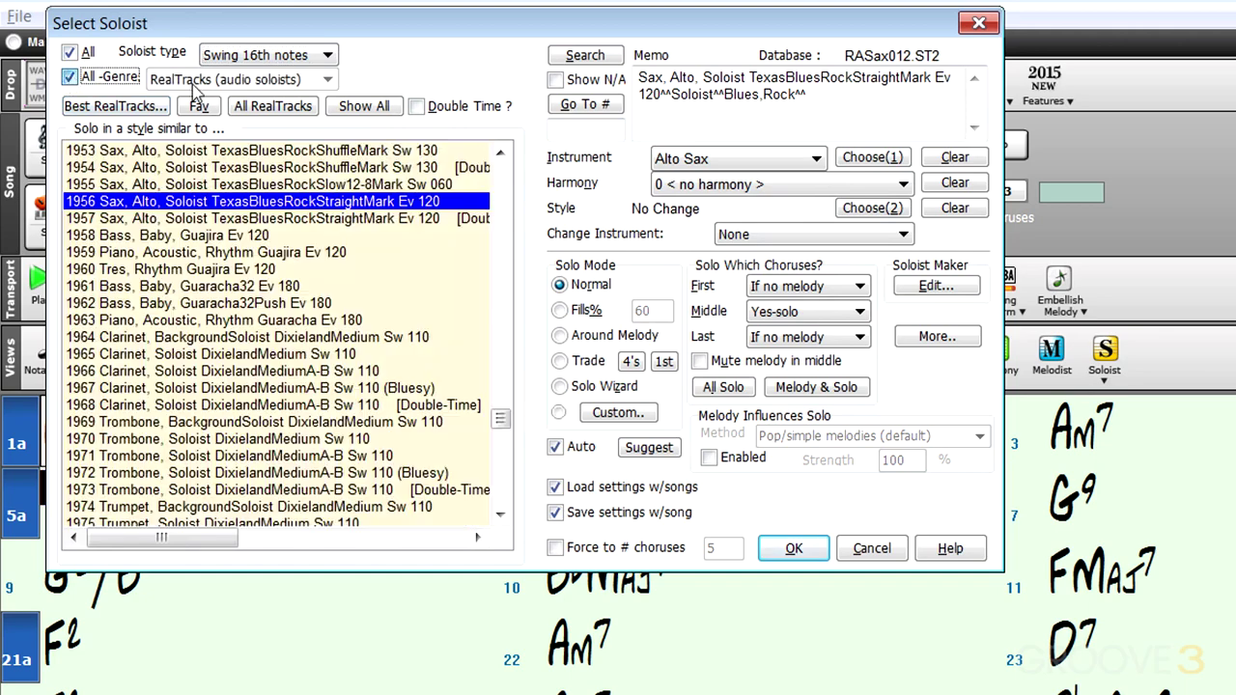
{"action": "left_click", "coordinate": [241, 80]}
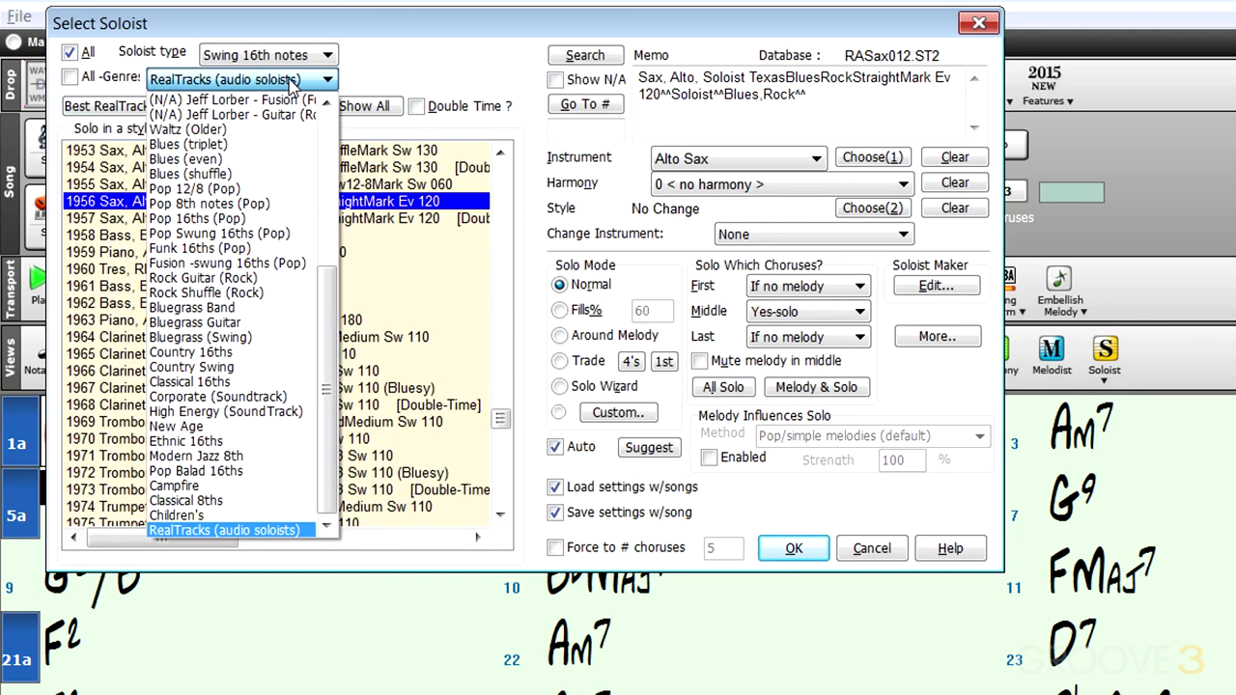
{"action": "left_click", "coordinate": [285, 248]}
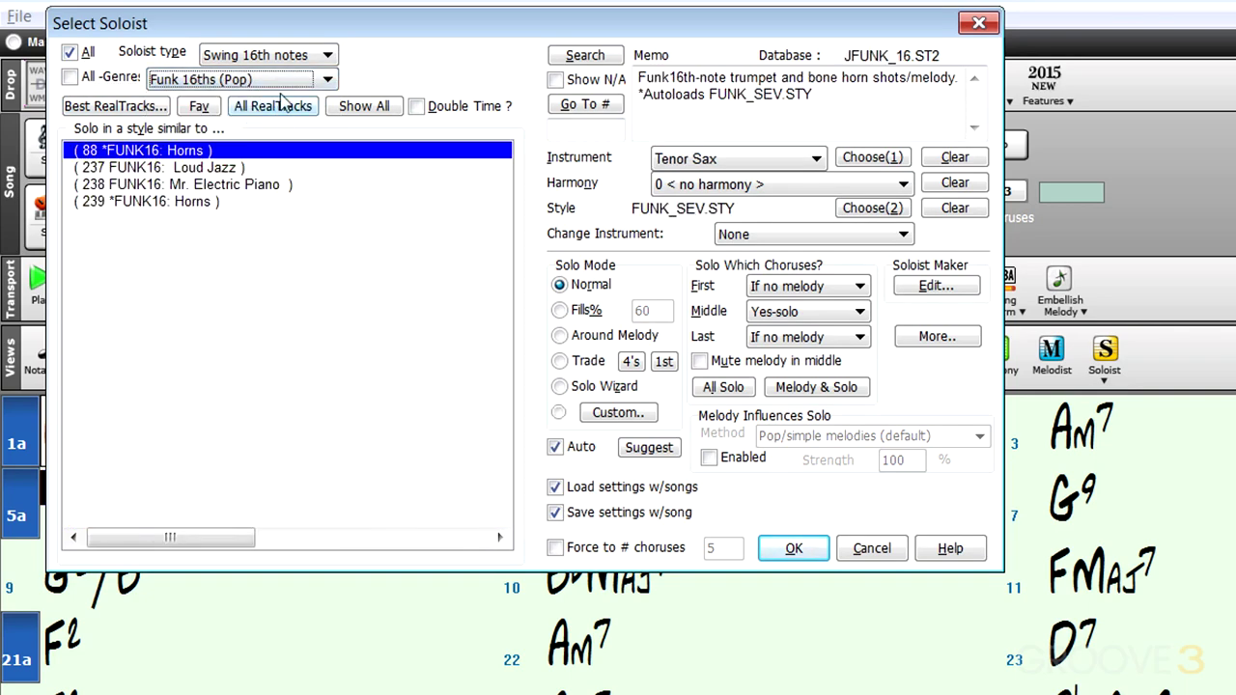
Step: List soloists from all genres again and check the favourite soloists list
{"action": "left_click", "coordinate": [283, 79]}
{"action": "scroll", "coordinate": [232, 193], "scroll_direction": "up", "scroll_amount": 3}
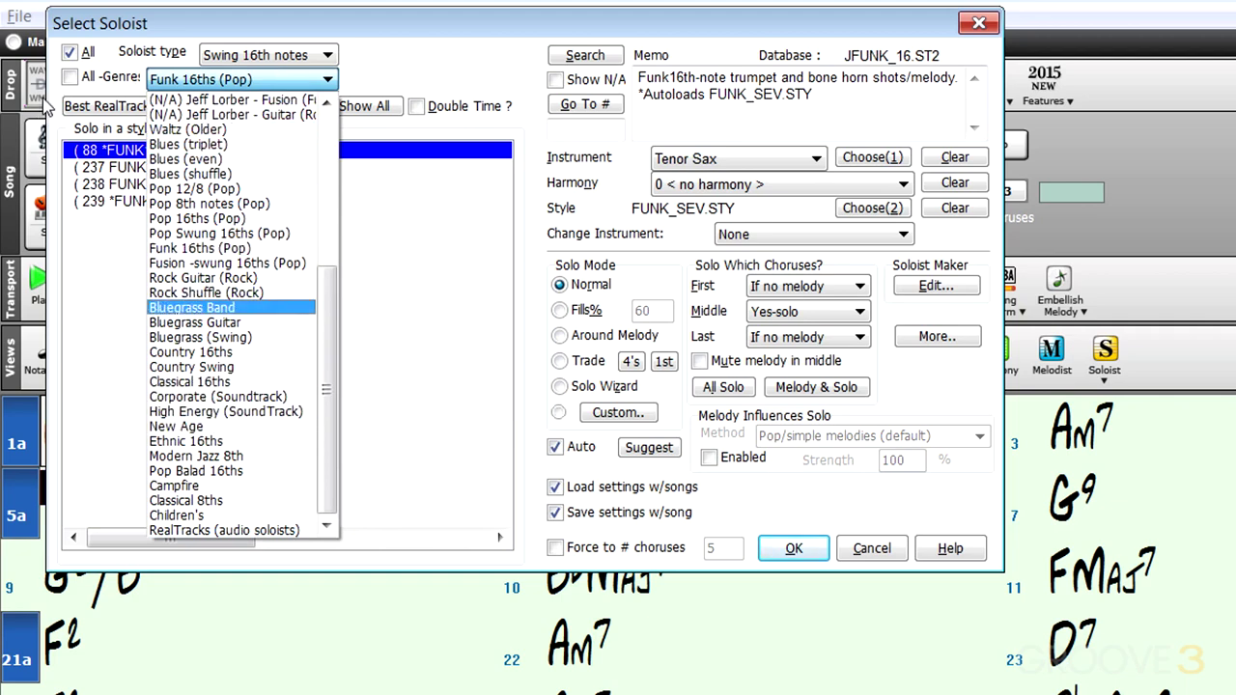
{"action": "left_click", "coordinate": [77, 81]}
{"action": "left_click", "coordinate": [75, 79]}
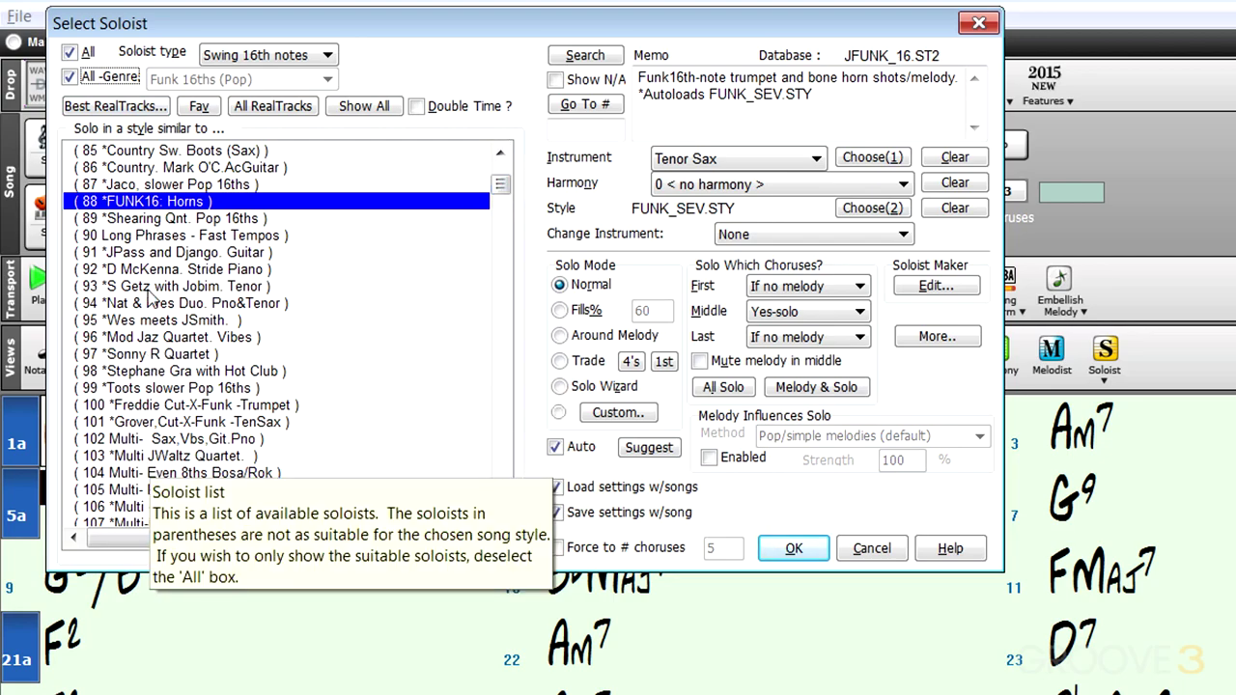
{"action": "left_click_drag", "start_coordinate": [501, 184], "coordinate": [504, 215]}
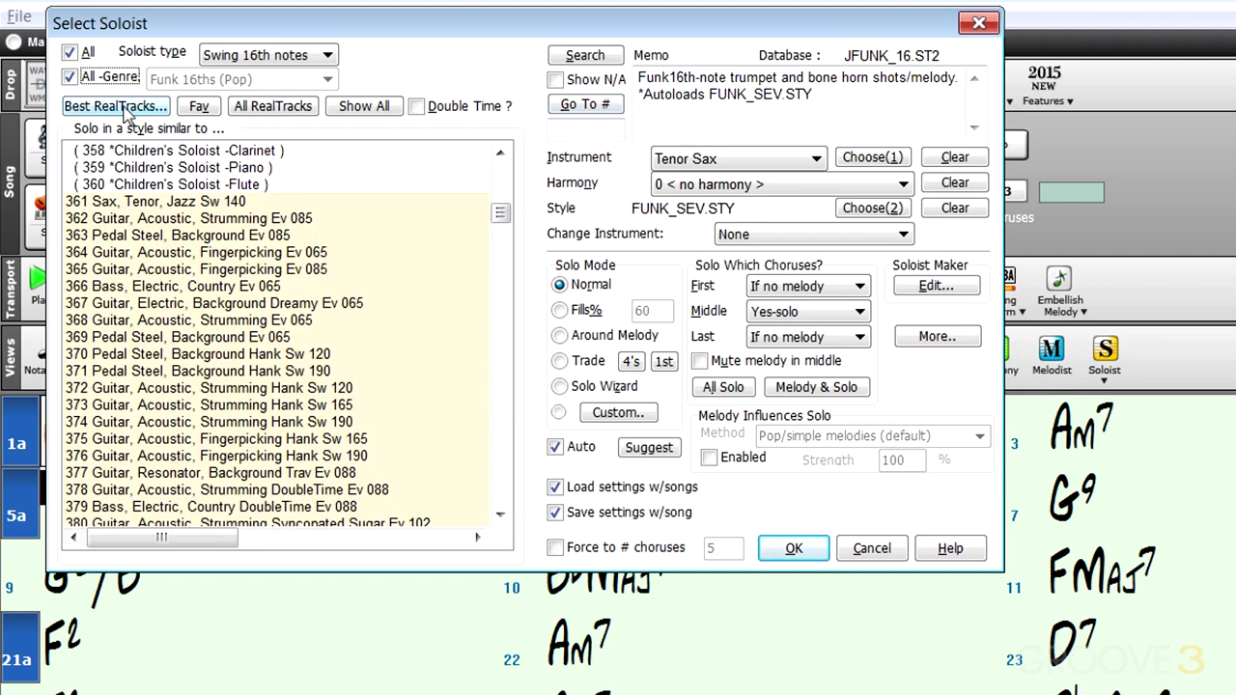
{"action": "left_click", "coordinate": [202, 108]}
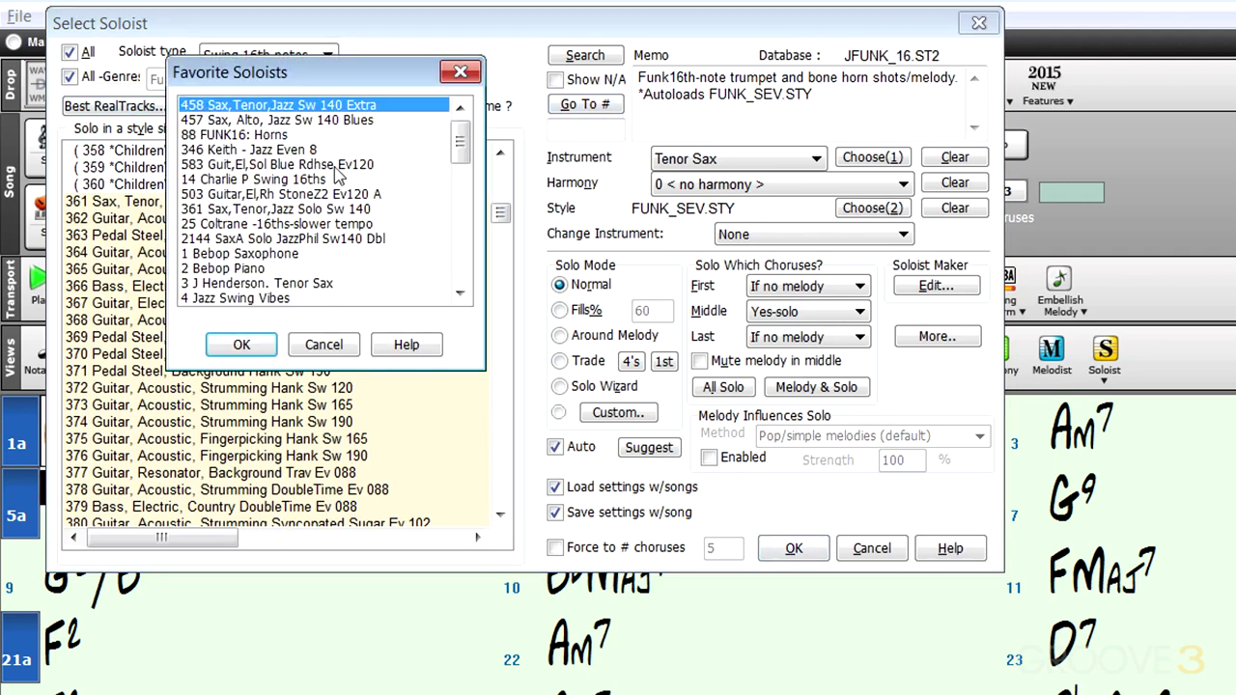
{"action": "left_click", "coordinate": [461, 73]}
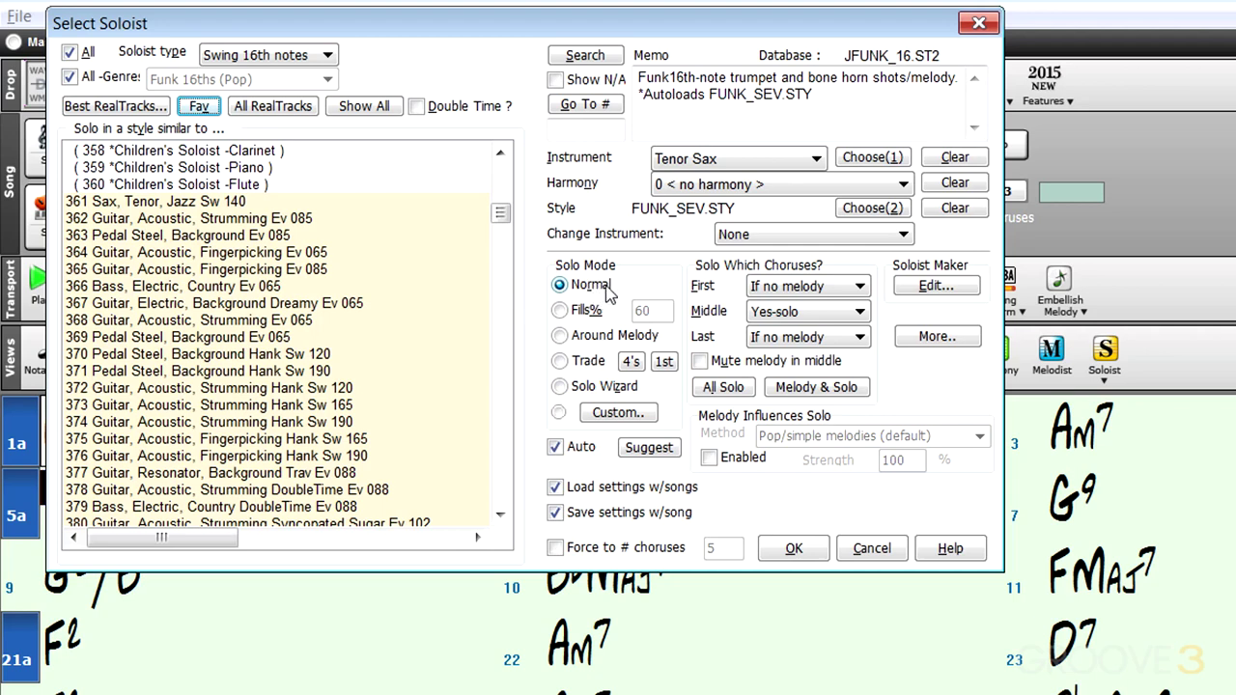
Step: Try the Fills, Around Melody and Trade solo modes, ending on Trade
{"action": "left_click", "coordinate": [566, 311]}
{"action": "left_click", "coordinate": [560, 336]}
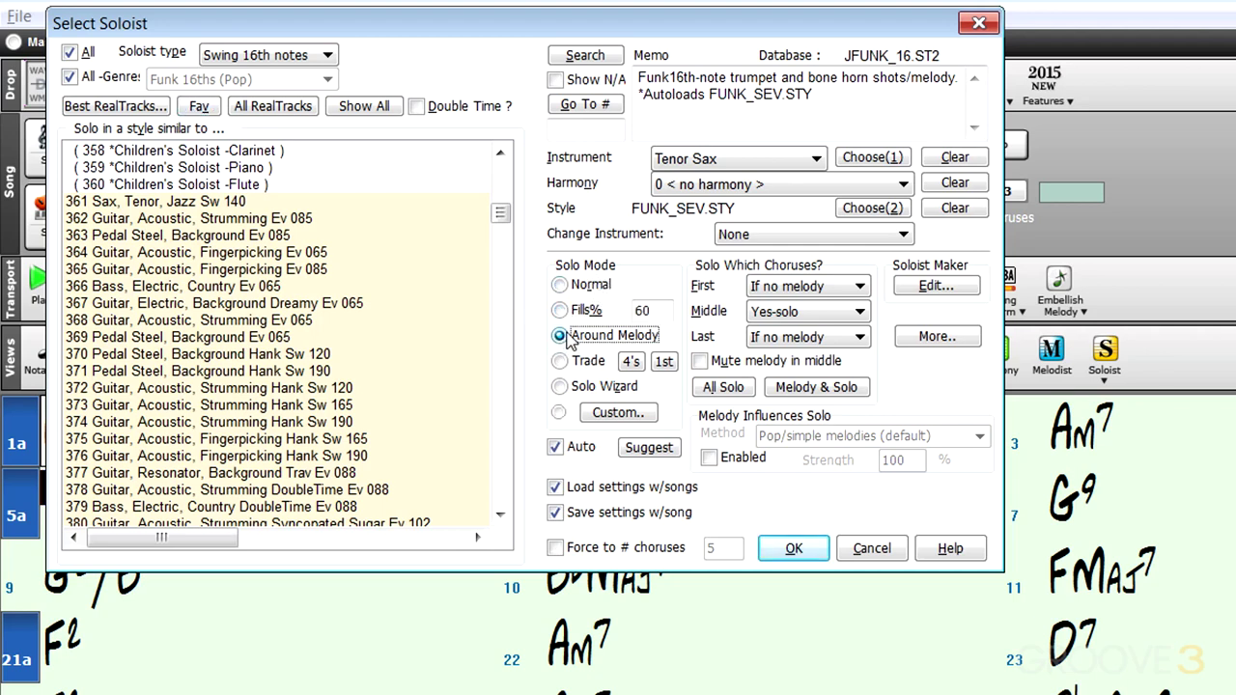
{"action": "left_click", "coordinate": [561, 361]}
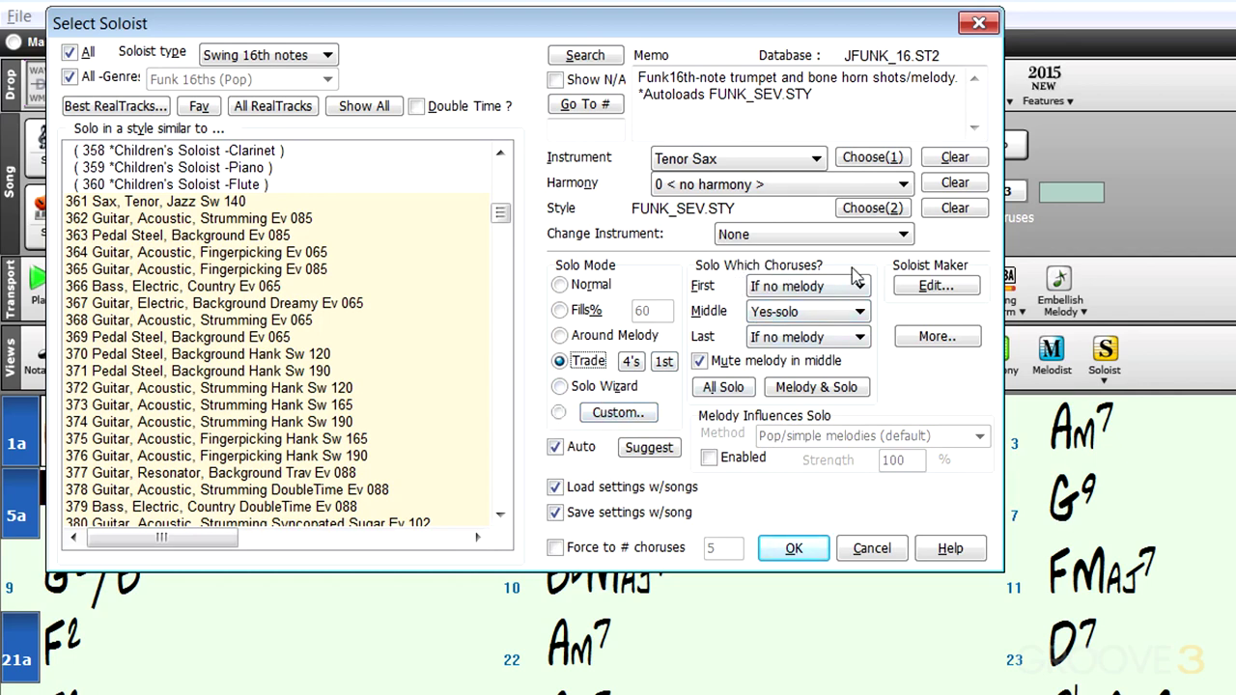
Step: Check the chorus choices, then set Melody & Solo so the sax solos only in middle choruses
{"action": "left_click", "coordinate": [822, 289]}
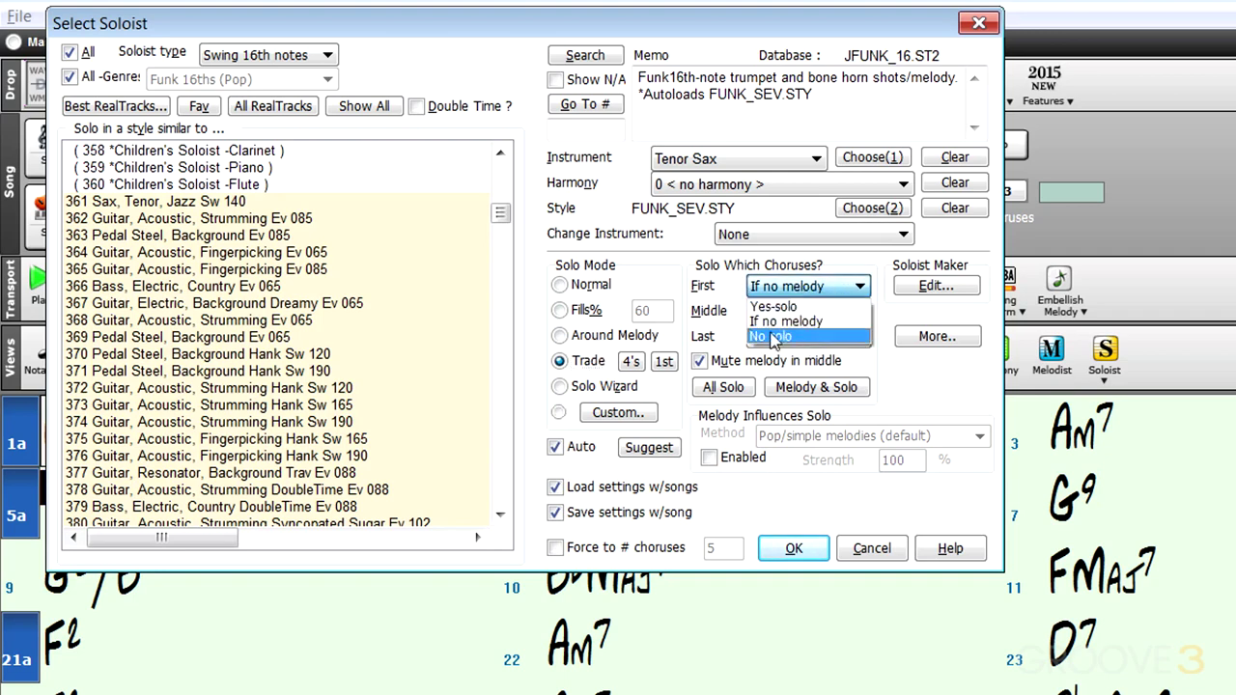
{"action": "left_click", "coordinate": [806, 311]}
{"action": "left_click", "coordinate": [777, 327]}
{"action": "left_click", "coordinate": [804, 313]}
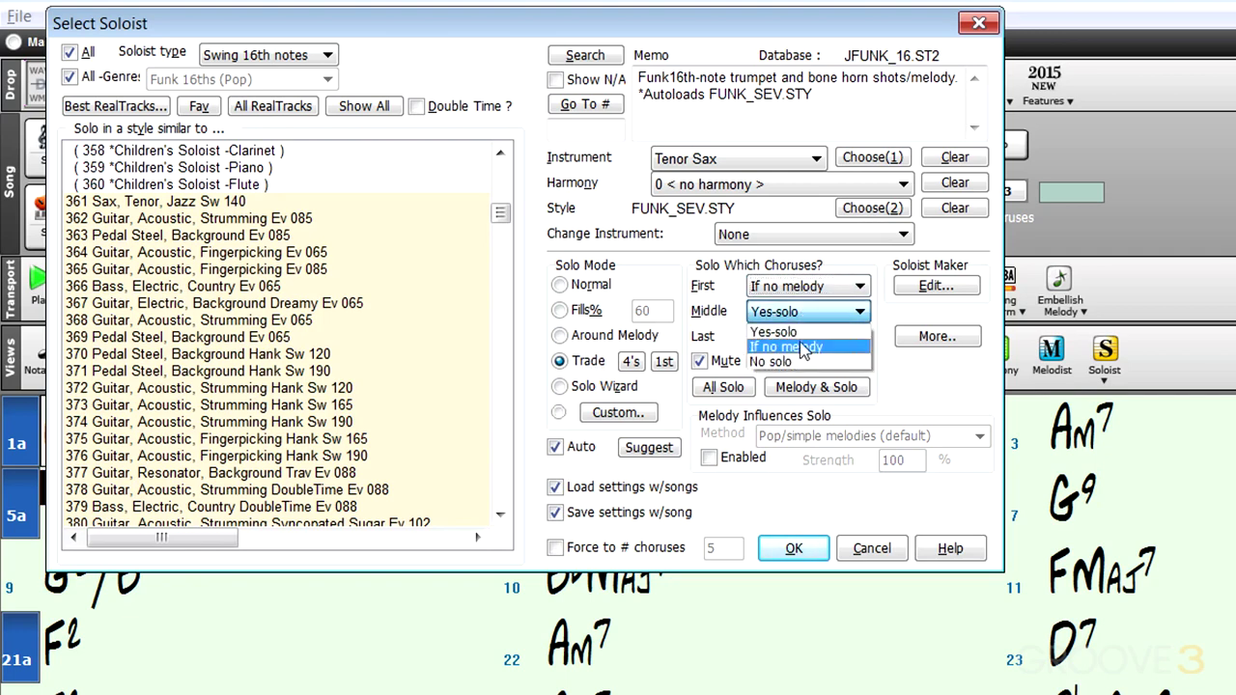
{"action": "left_click", "coordinate": [703, 328]}
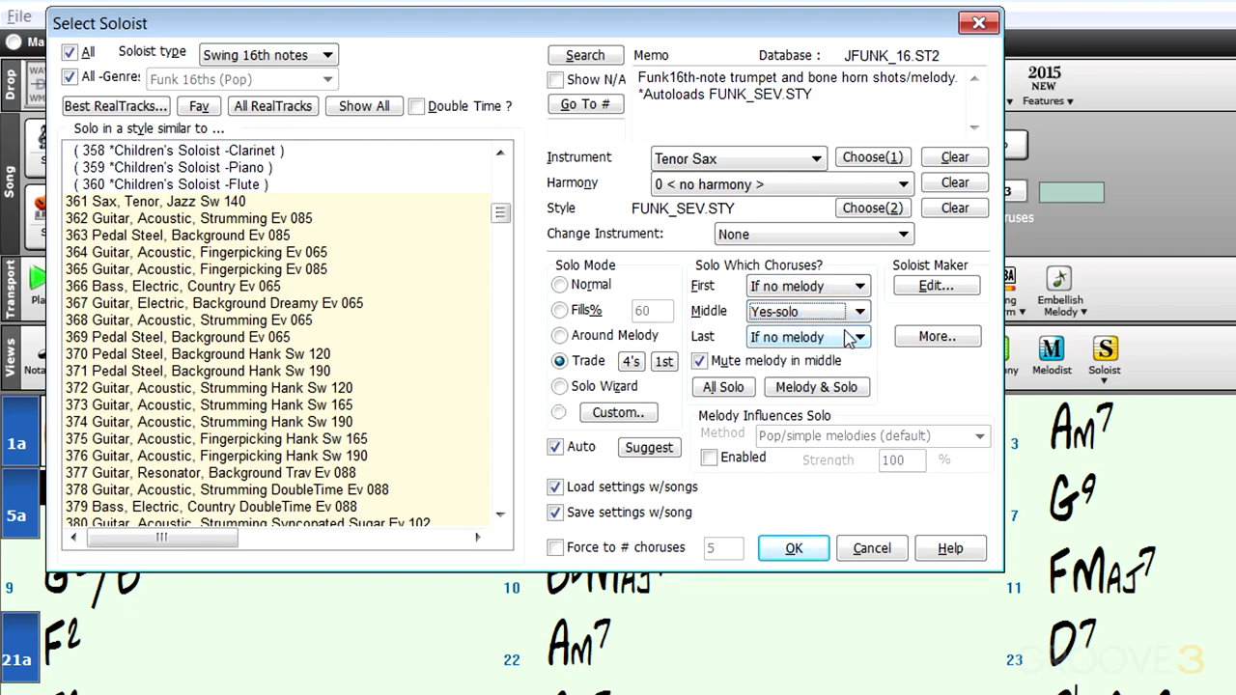
{"action": "left_click", "coordinate": [726, 389]}
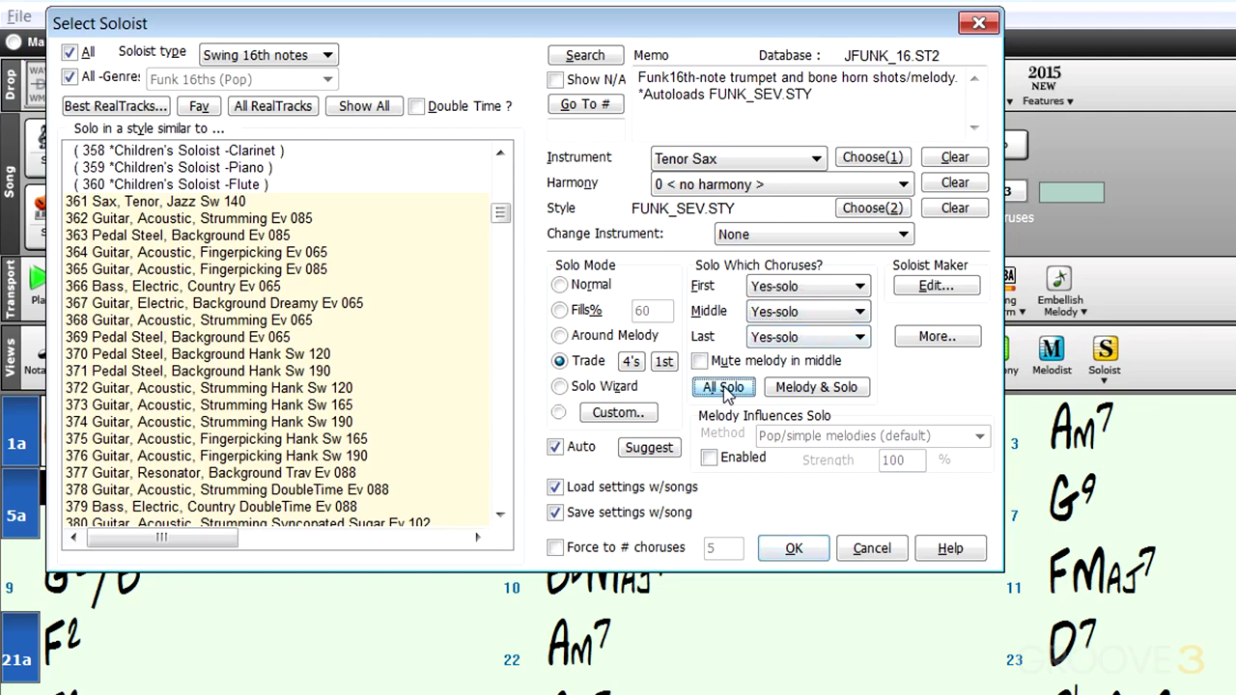
{"action": "left_click", "coordinate": [827, 389]}
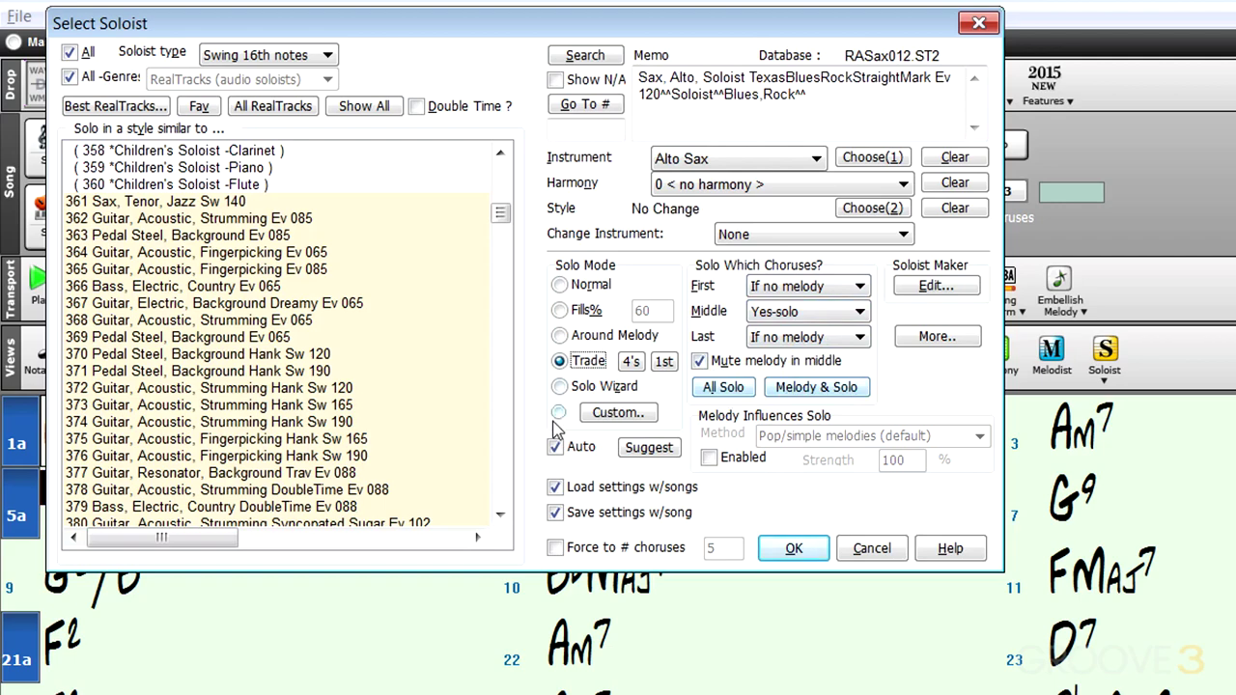
Step: Choose Custom solo mode with the 404 Sax, Tenor, HipHop Rock Sw 100 soloist and open its bar-range settings
{"action": "left_click", "coordinate": [559, 413]}
{"action": "scroll", "coordinate": [499, 218], "scroll_direction": "down", "scroll_amount": 13}
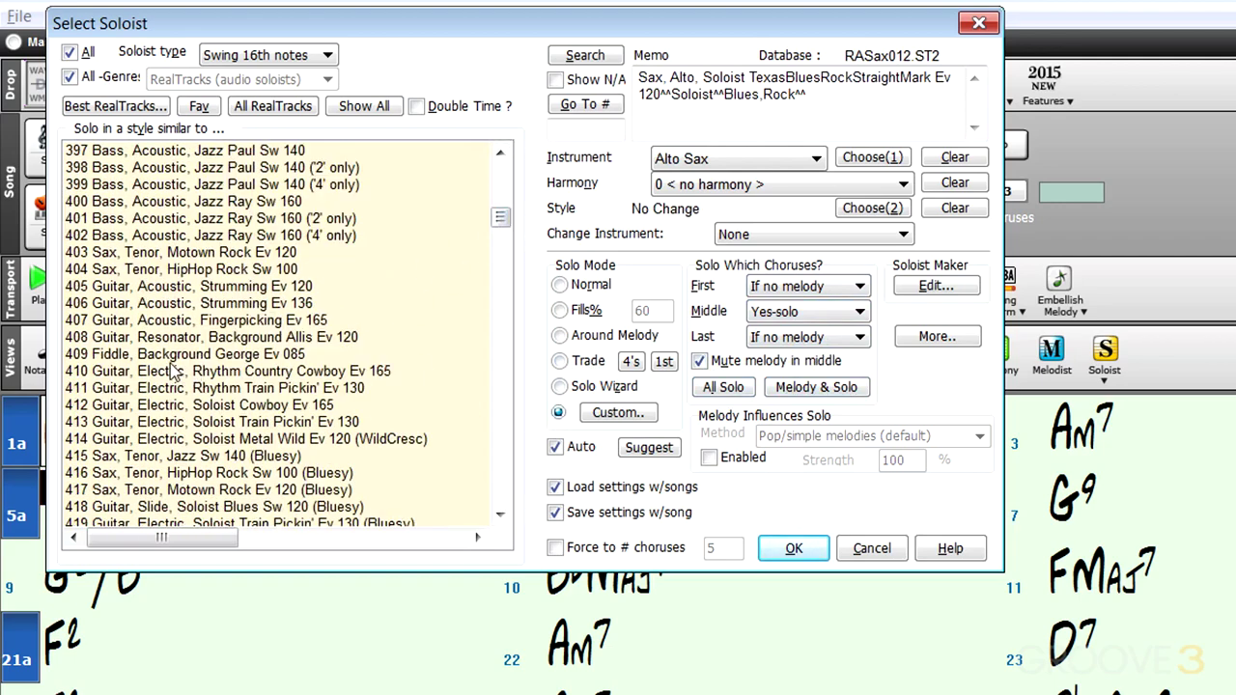
{"action": "left_click", "coordinate": [190, 271]}
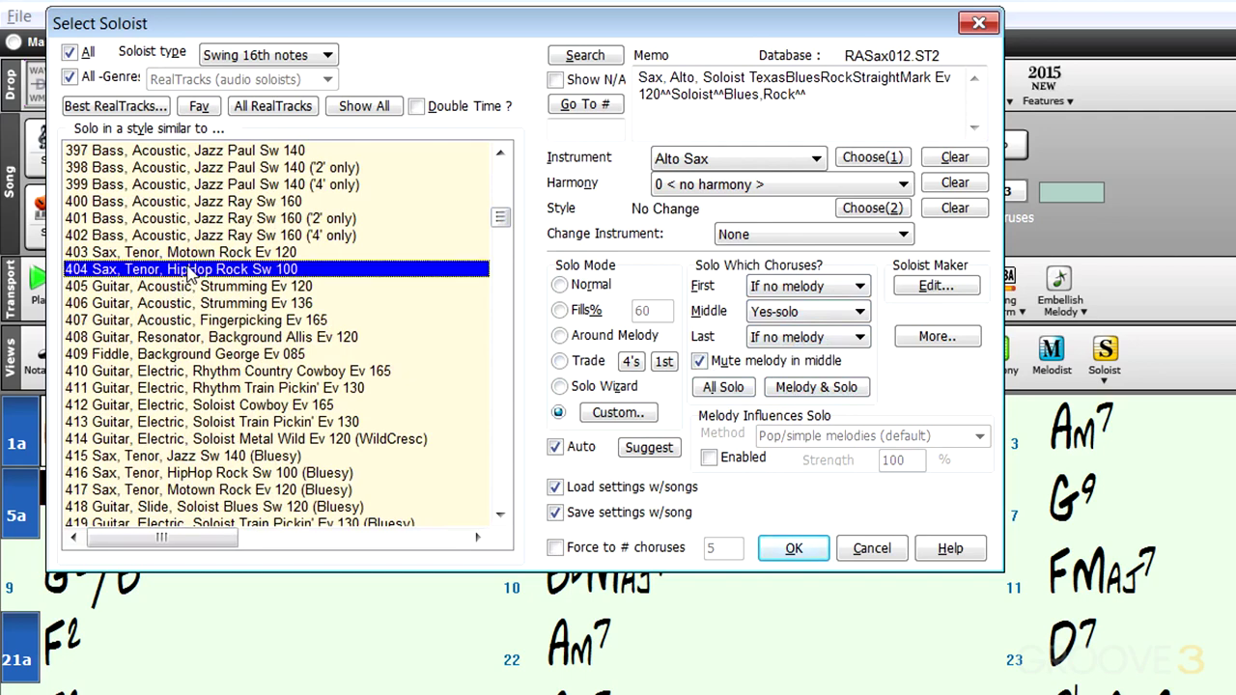
{"action": "left_click", "coordinate": [618, 413]}
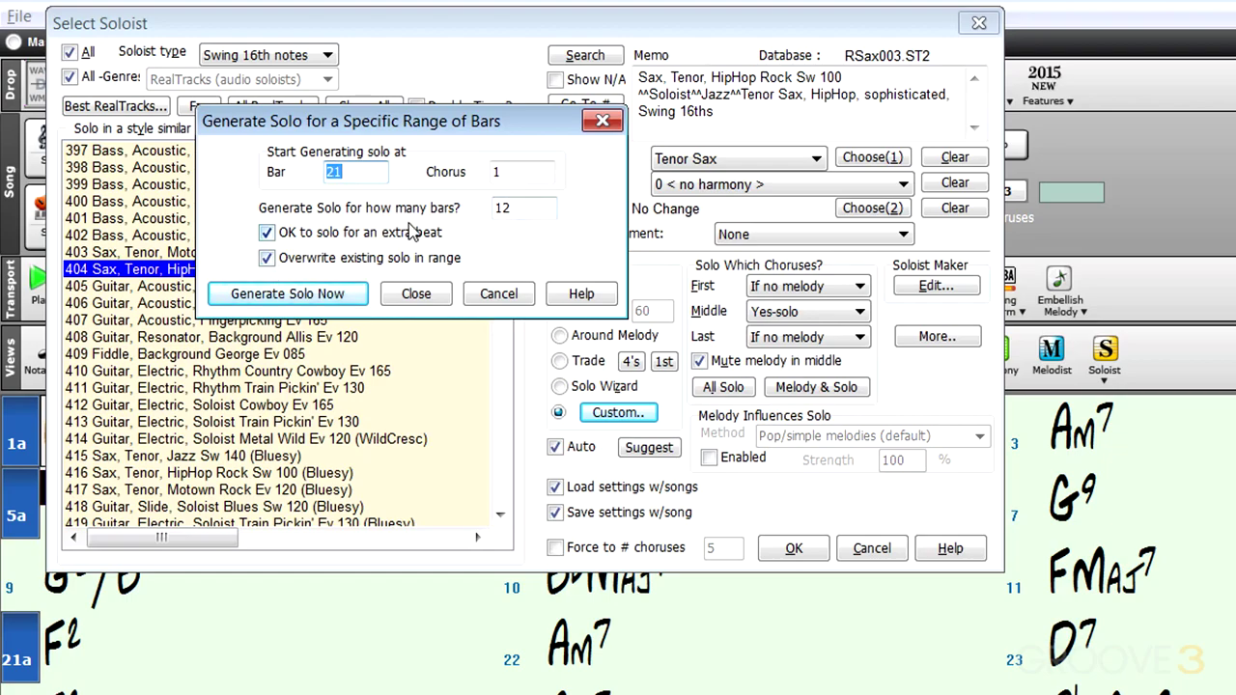
Step: Generate the 12-bar tenor sax solo, play the song from bar 21, and show it in notation
{"action": "left_click", "coordinate": [307, 291]}
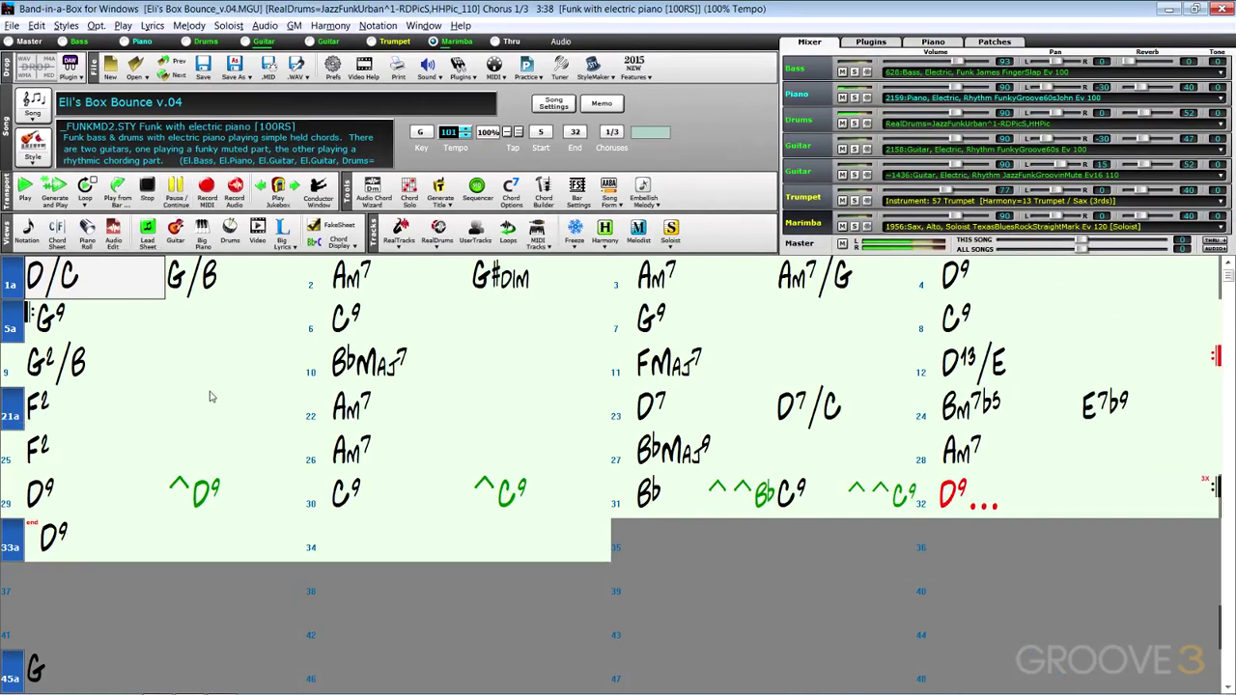
{"action": "left_click", "coordinate": [984, 372]}
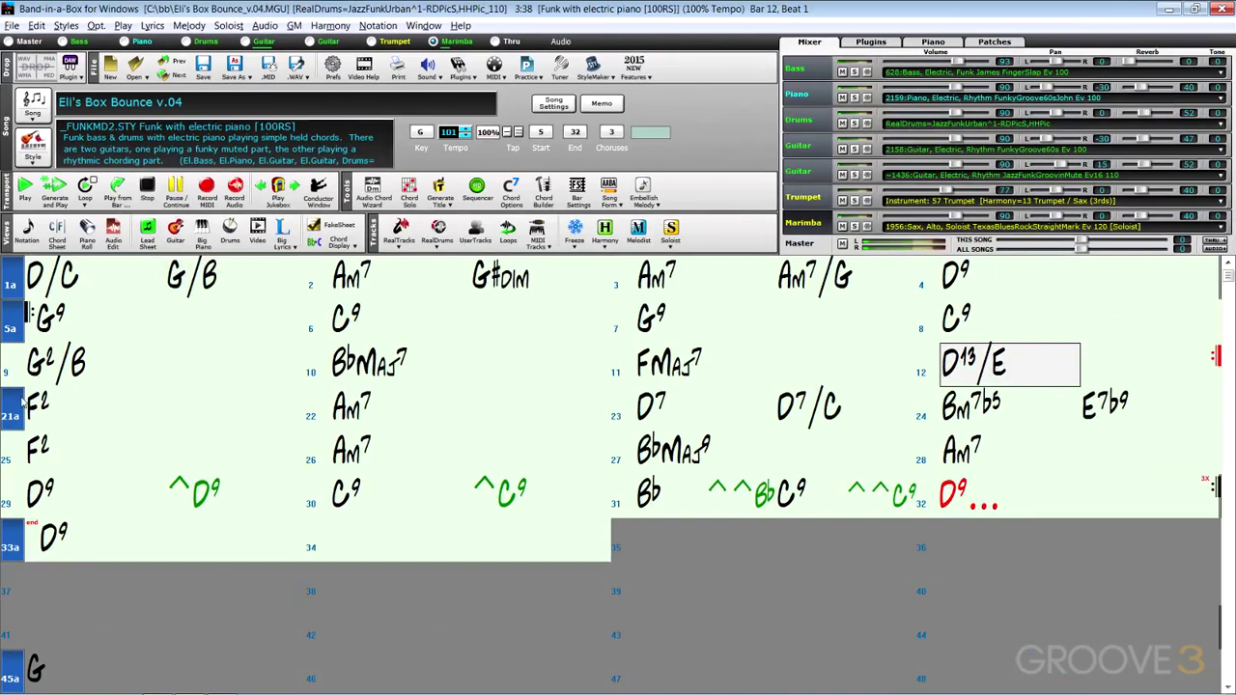
{"action": "left_click", "coordinate": [50, 410]}
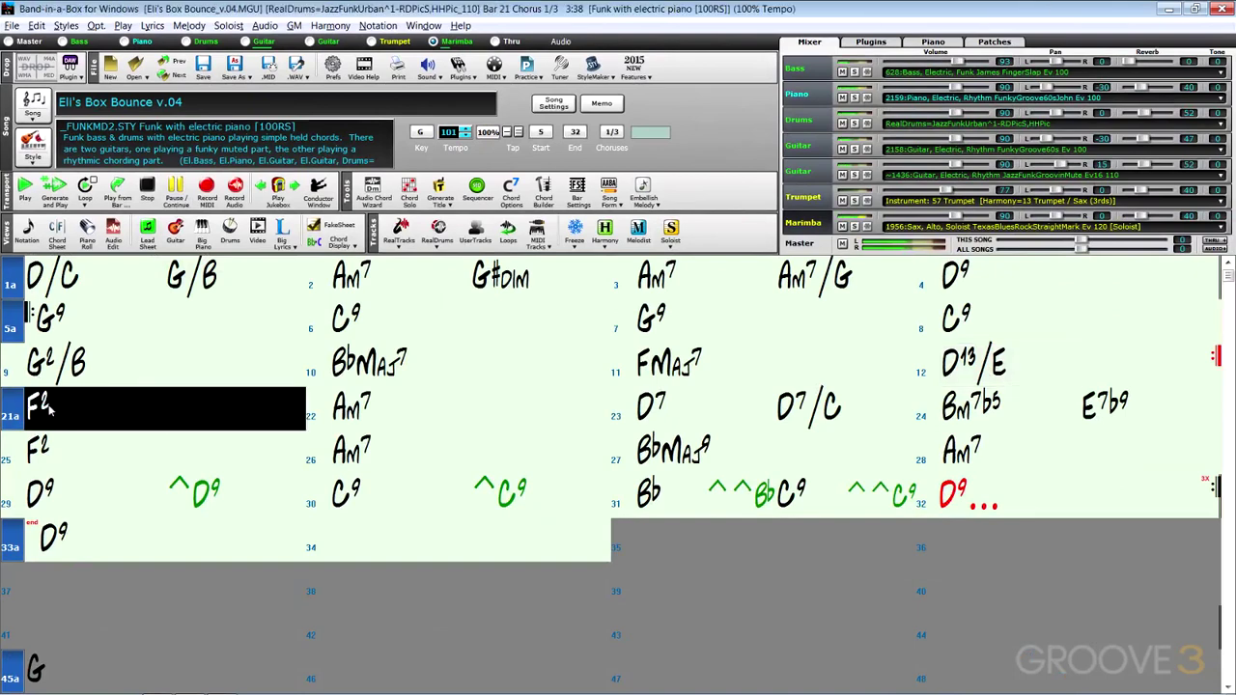
{"action": "left_click", "coordinate": [28, 234]}
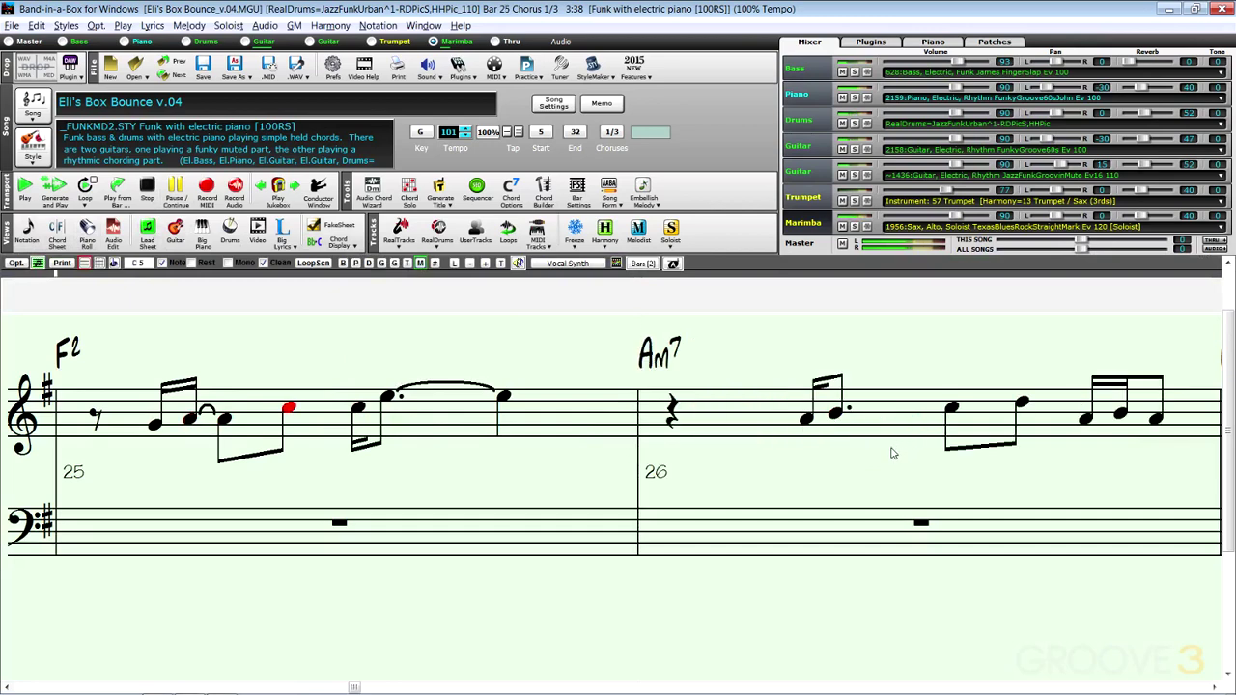
Step: Stop playback at bar 25 while the sax solo shows in notation
{"action": "key", "text": "Escape"}
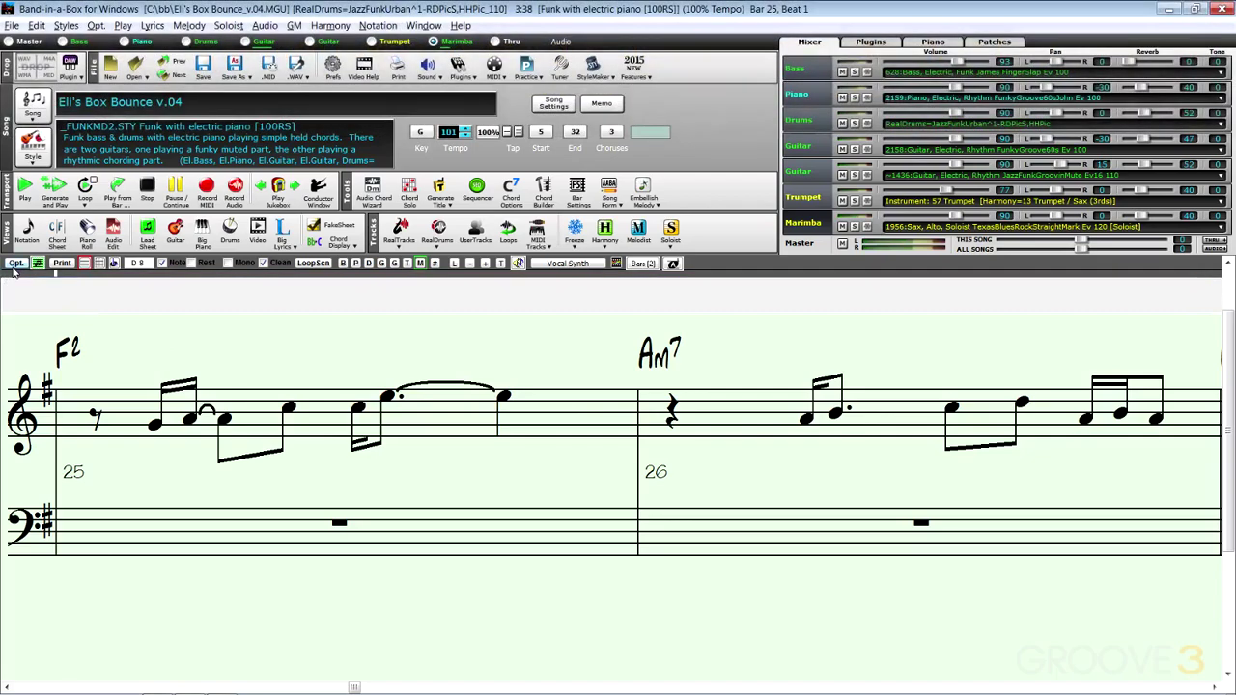
Step: Return to the chord sheet and browse the Guitar track's best soloist RealTracks without changing anything
{"action": "left_click", "coordinate": [57, 232]}
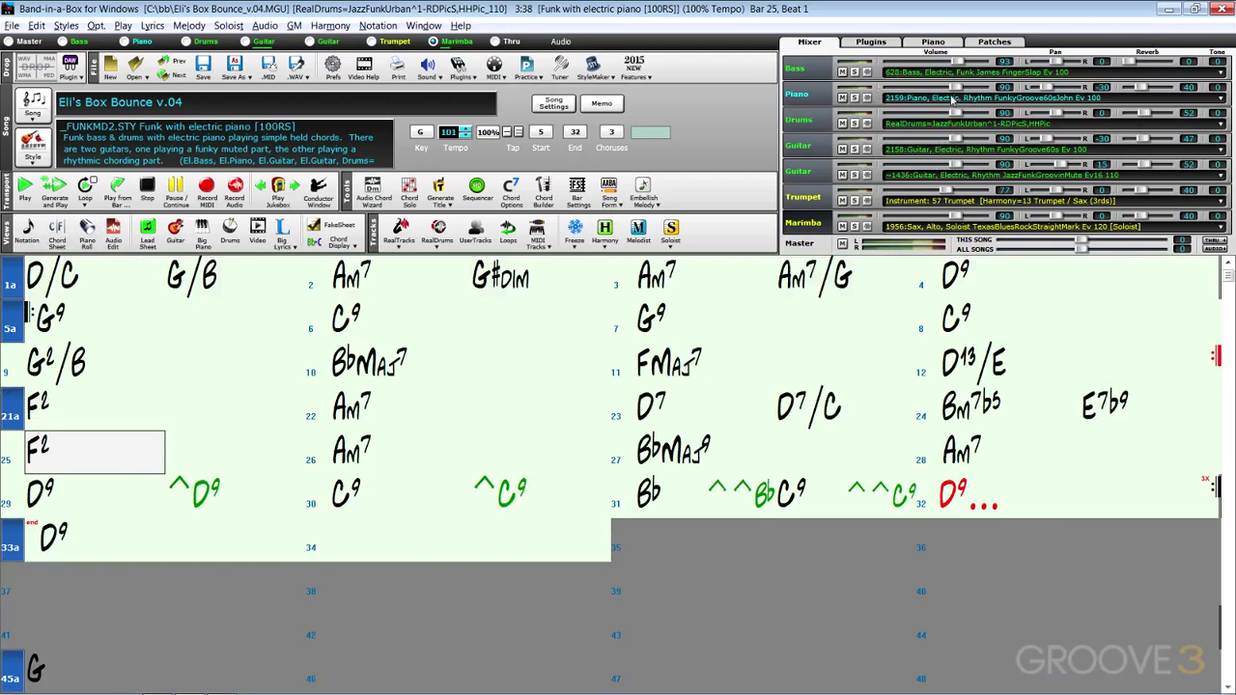
{"action": "right_click", "coordinate": [966, 154]}
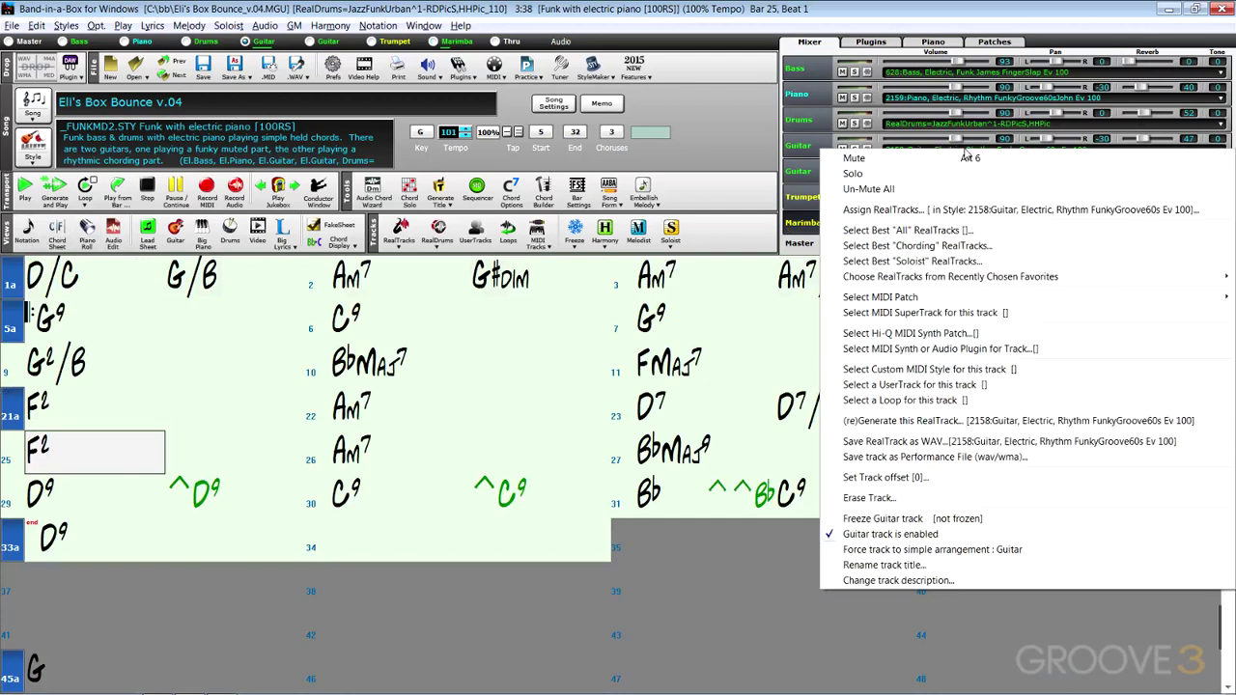
{"action": "left_click", "coordinate": [905, 261]}
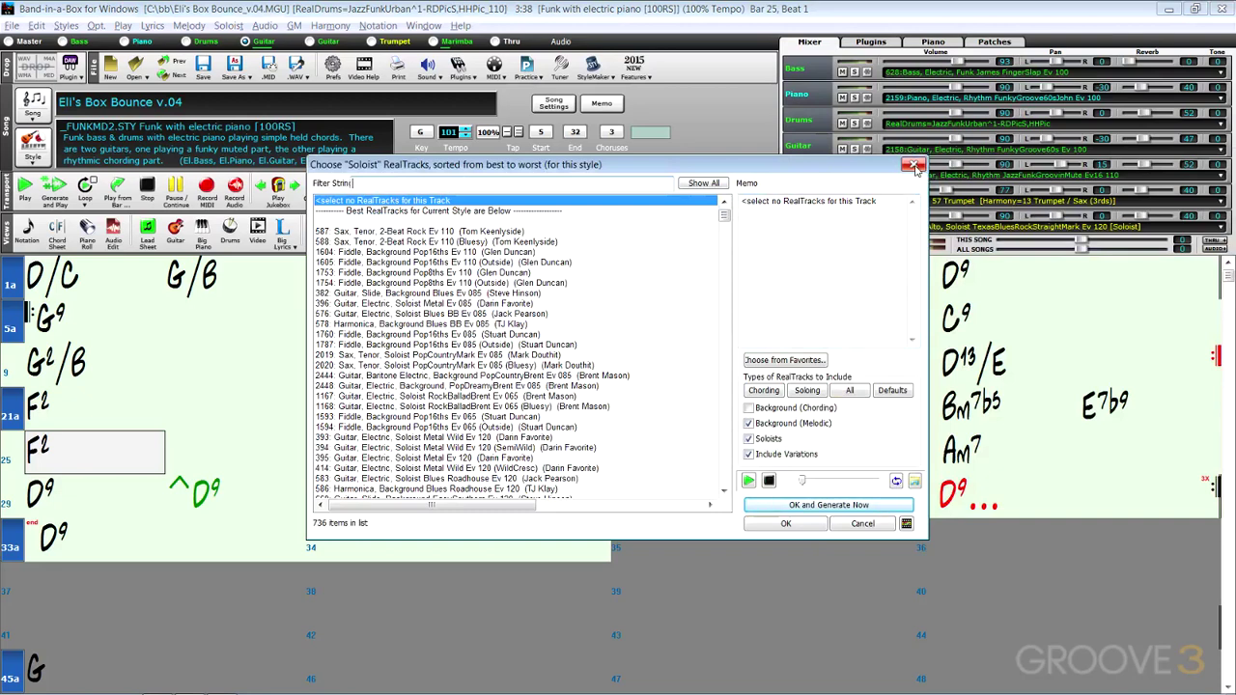
{"action": "left_click", "coordinate": [912, 165]}
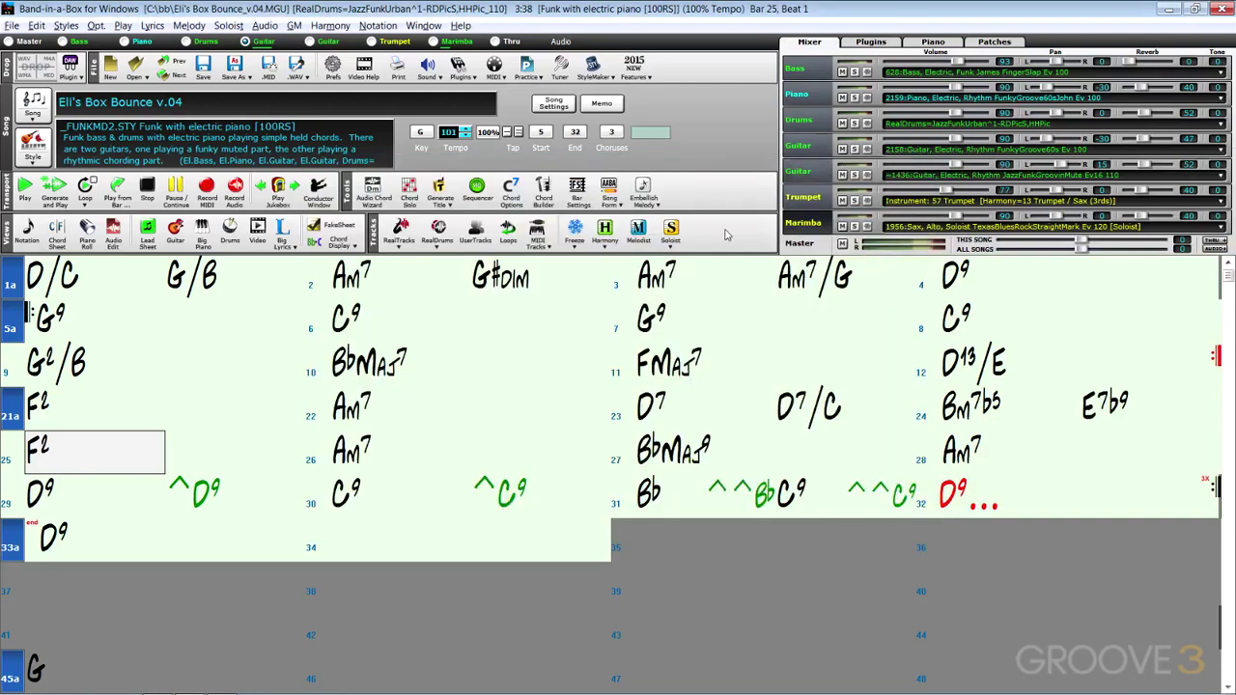